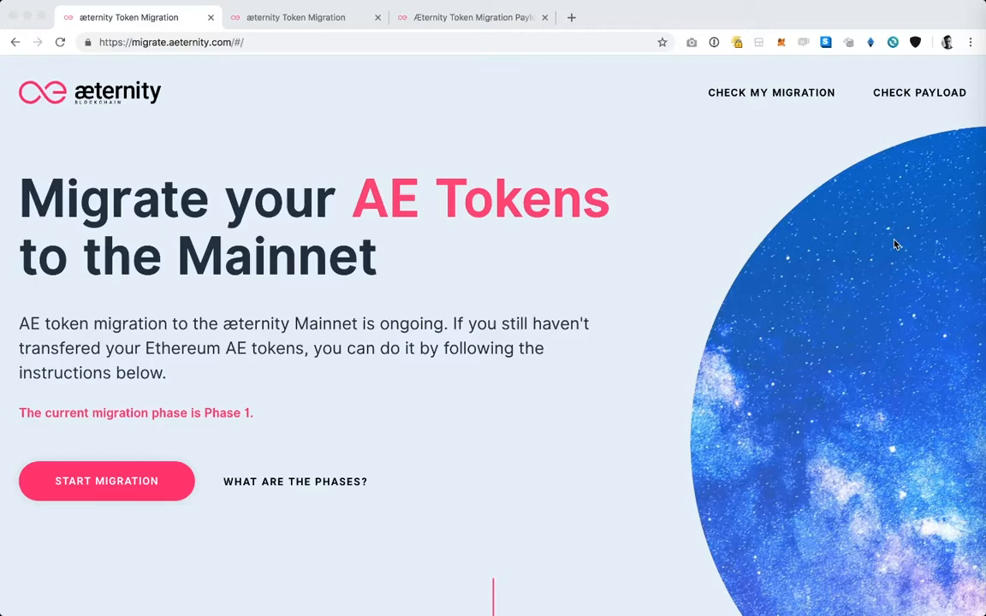
Step: Read through the migration landing page, covering the migrated total, Migration Overview steps, Migration Roadmap phases and F.A.Q
scroll(894, 244, "down", 6)
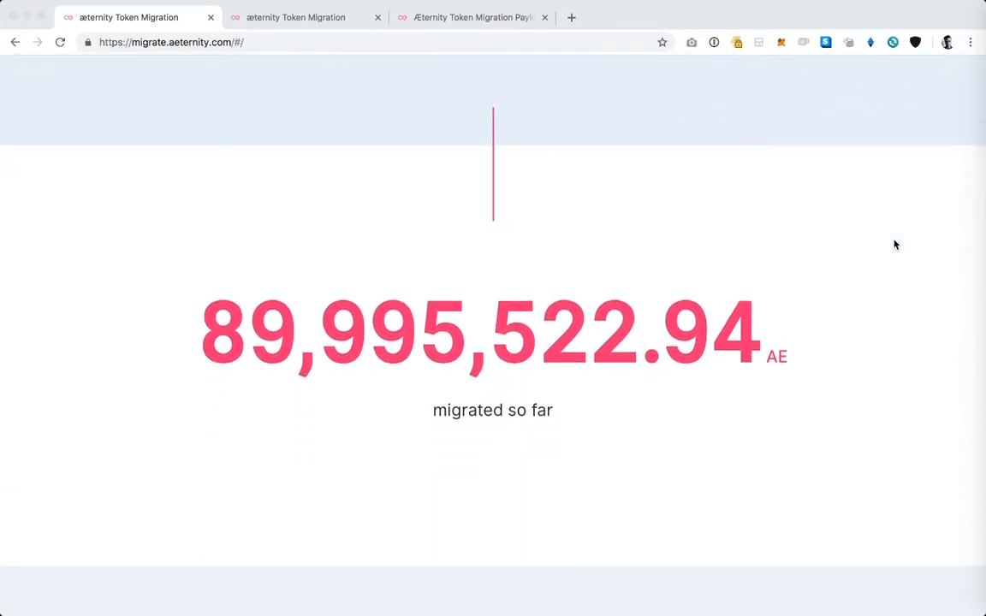
scroll(894, 245, "down", 6)
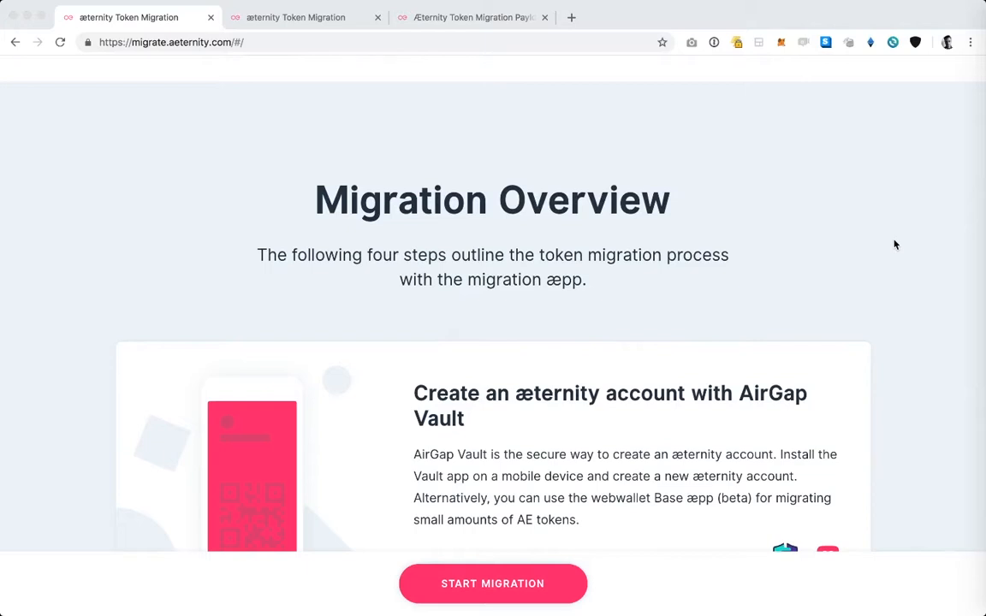
scroll(894, 245, "down", 1)
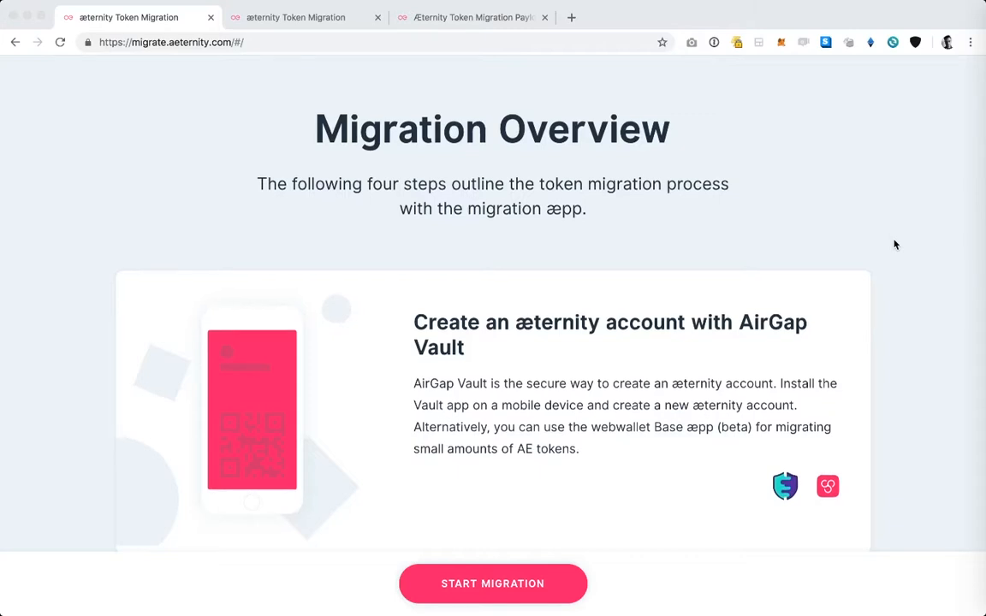
scroll(894, 244, "down", 6)
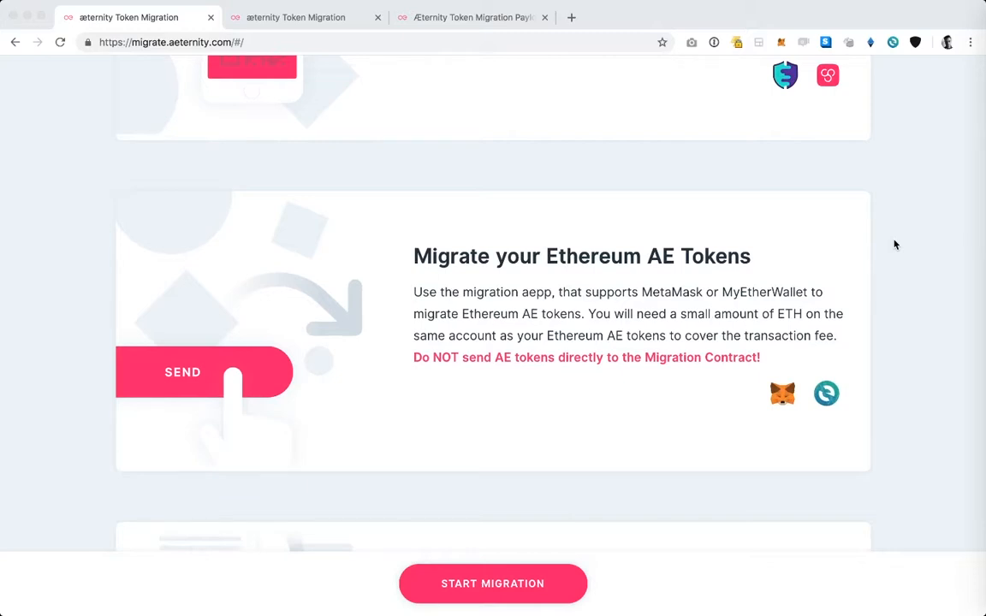
scroll(895, 244, "down", 4)
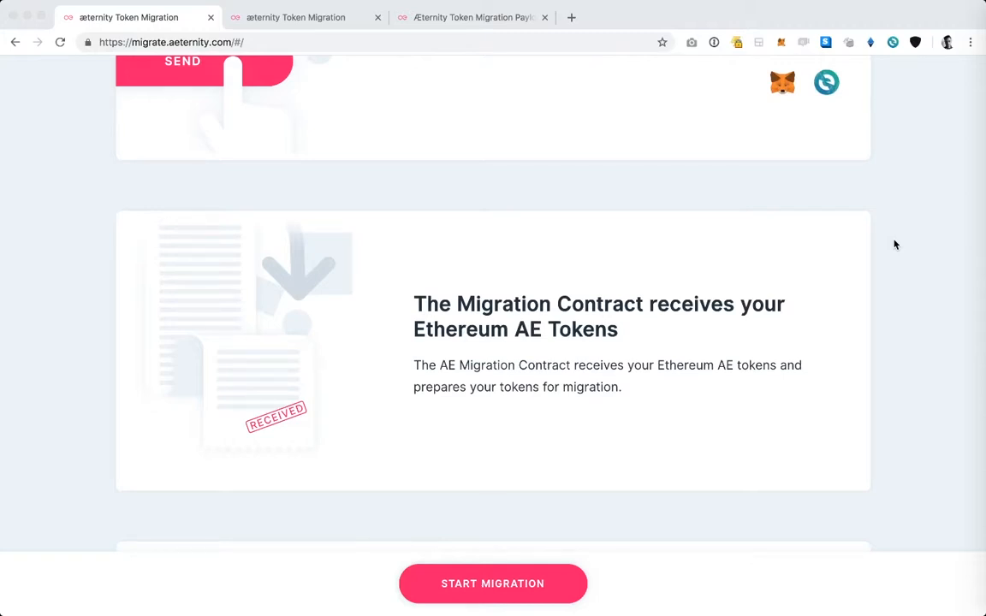
scroll(894, 244, "down", 5)
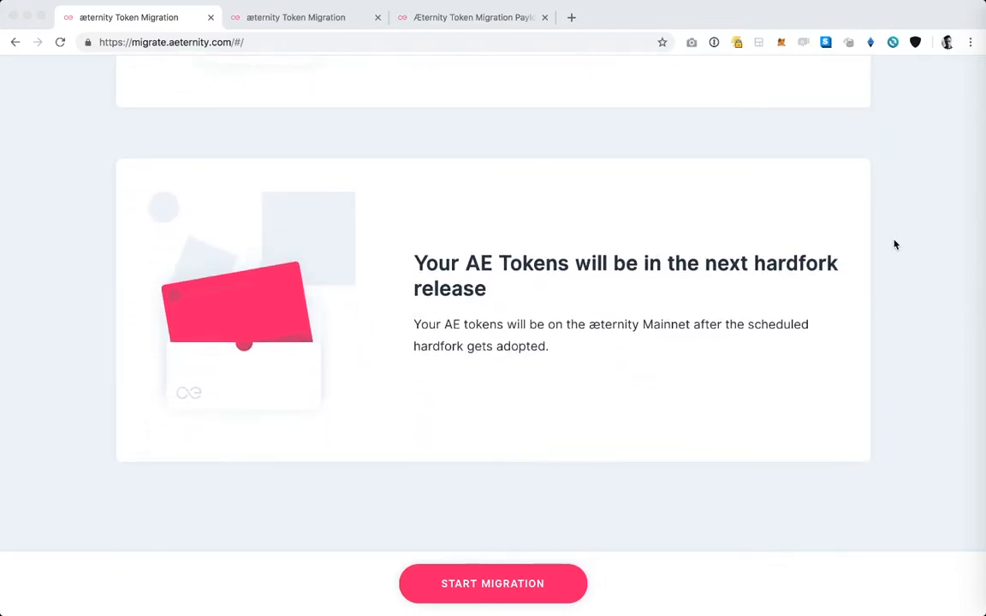
scroll(894, 245, "down", 7)
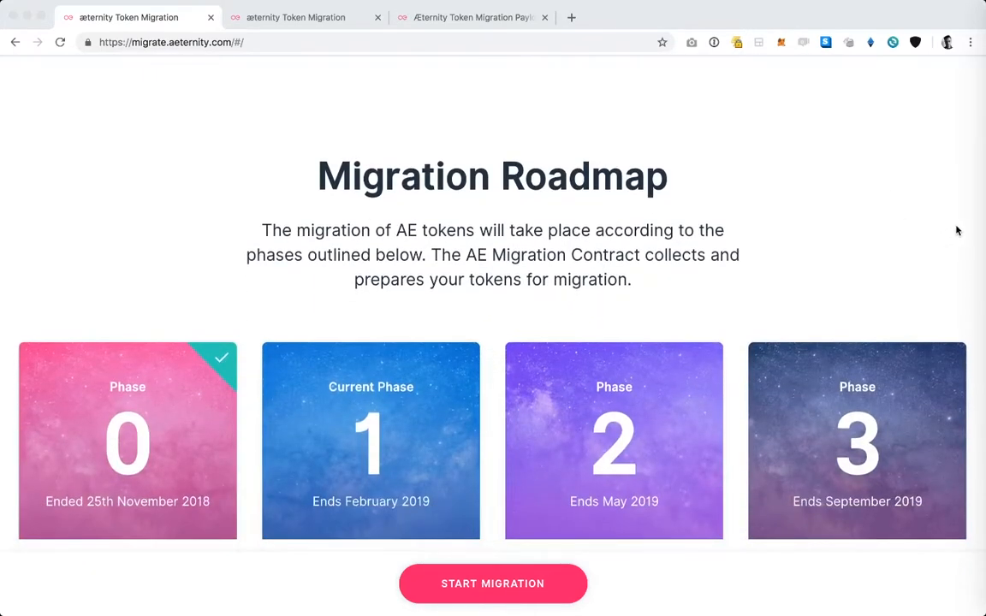
scroll(955, 227, "down", 1)
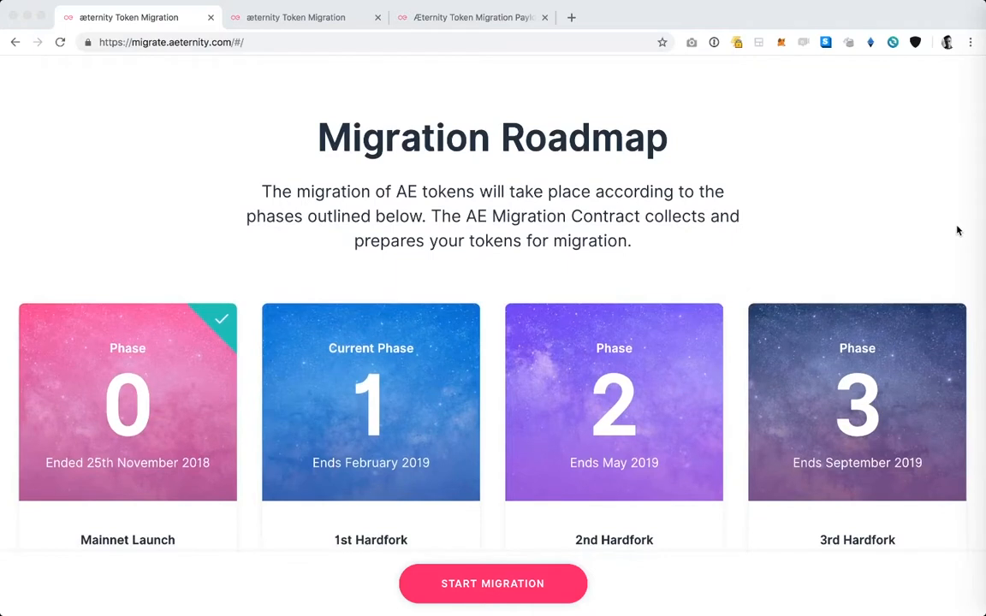
scroll(957, 231, "down", 1)
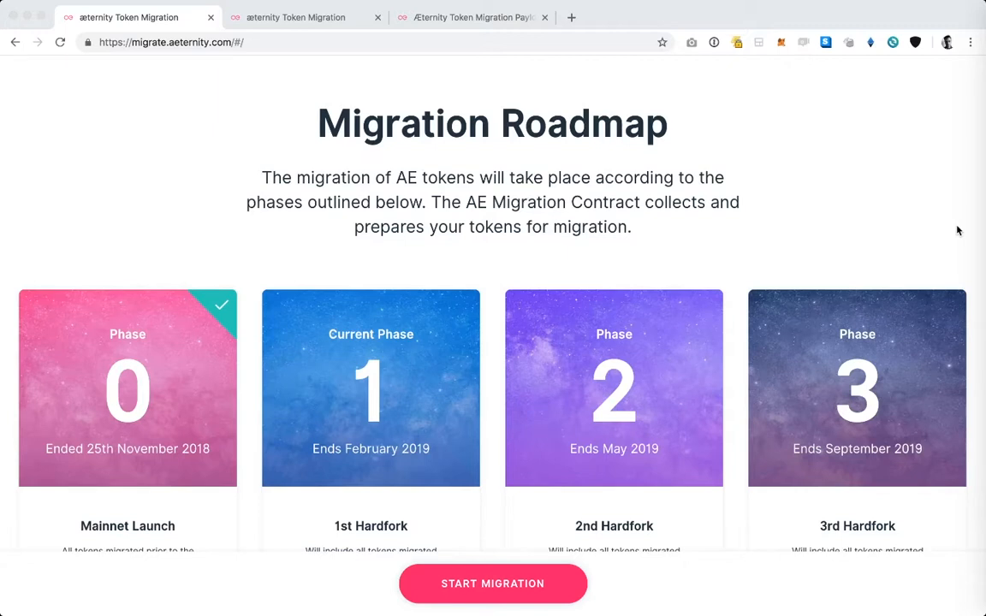
scroll(957, 230, "down", 2)
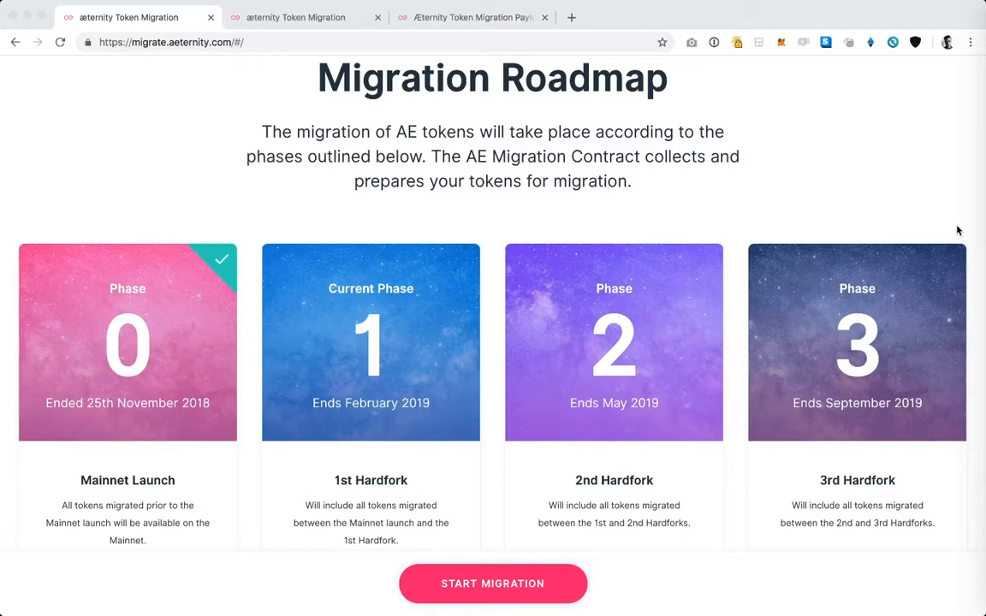
scroll(957, 230, "down", 5)
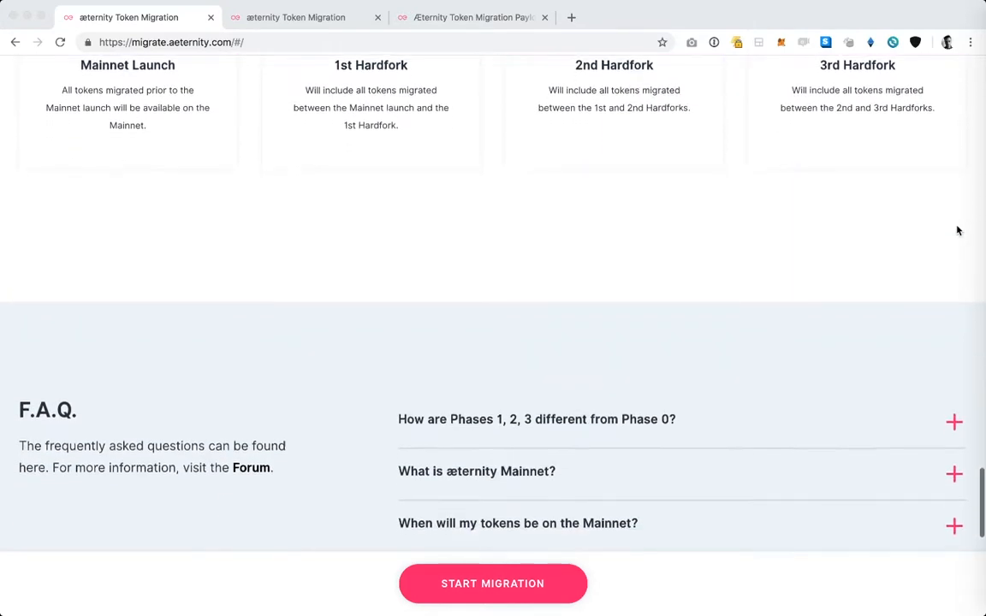
scroll(957, 230, "down", 2)
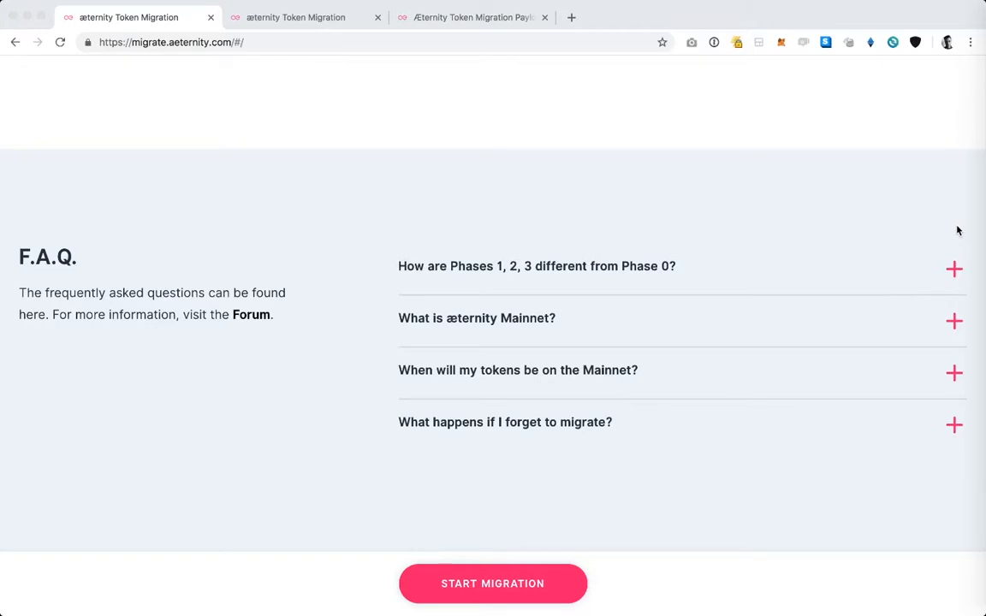
scroll(957, 231, "down", 6)
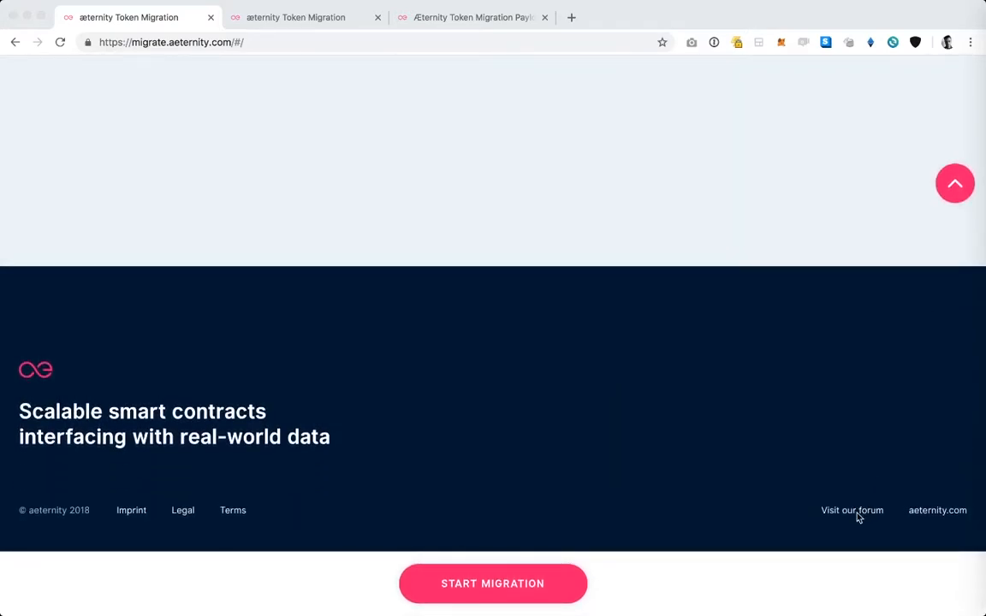
Step: Start the token migration and choose AirGap Vault for creating the æternity account
left_click(869, 476)
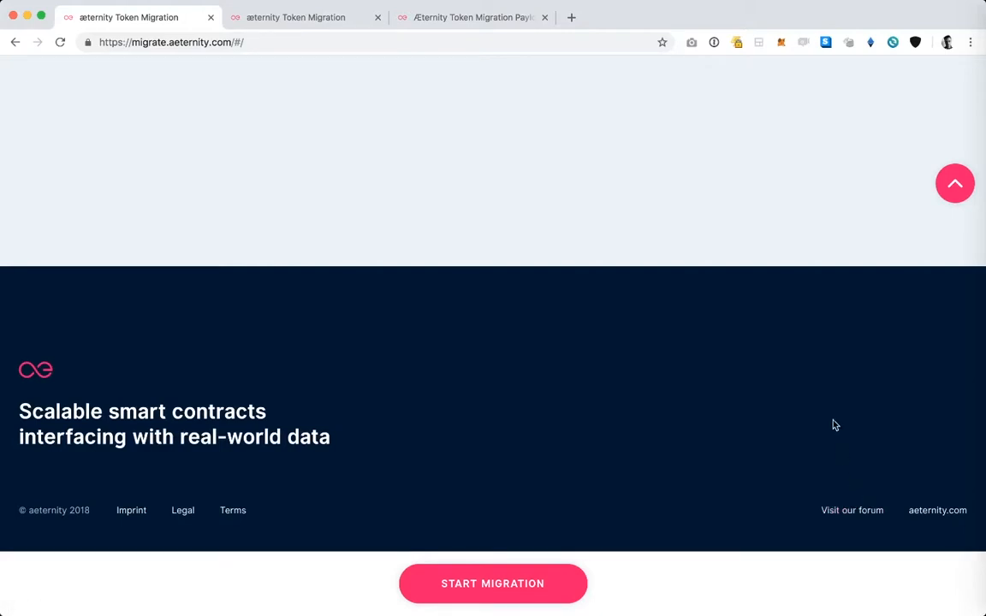
left_click(552, 587)
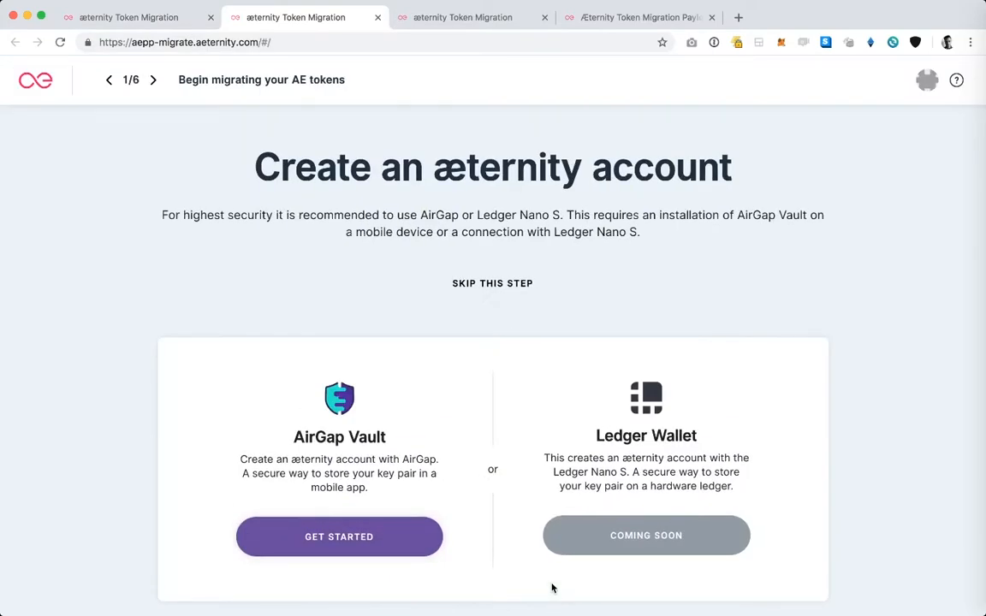
scroll(490, 408, "down", 2)
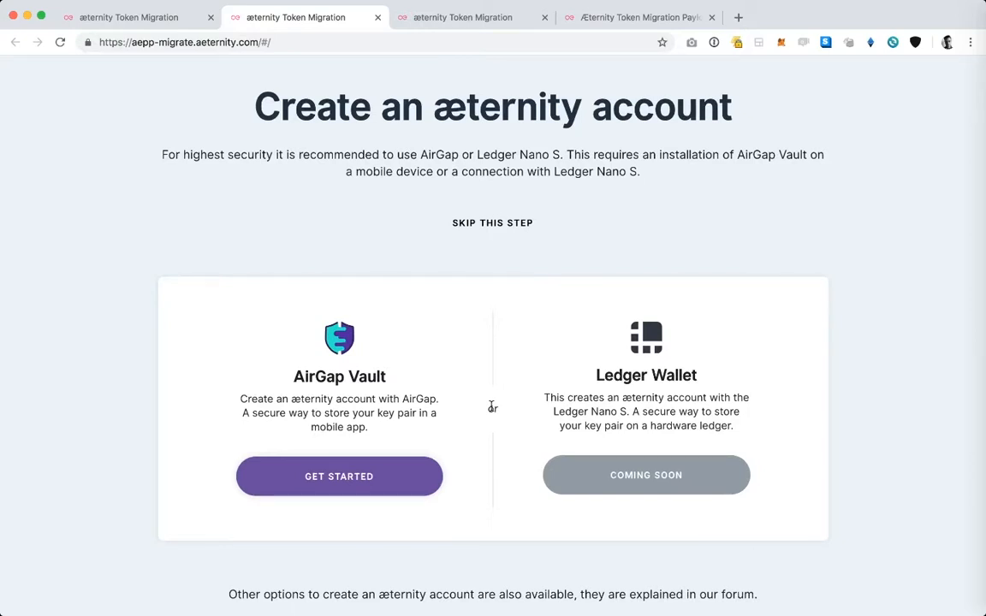
left_click(374, 483)
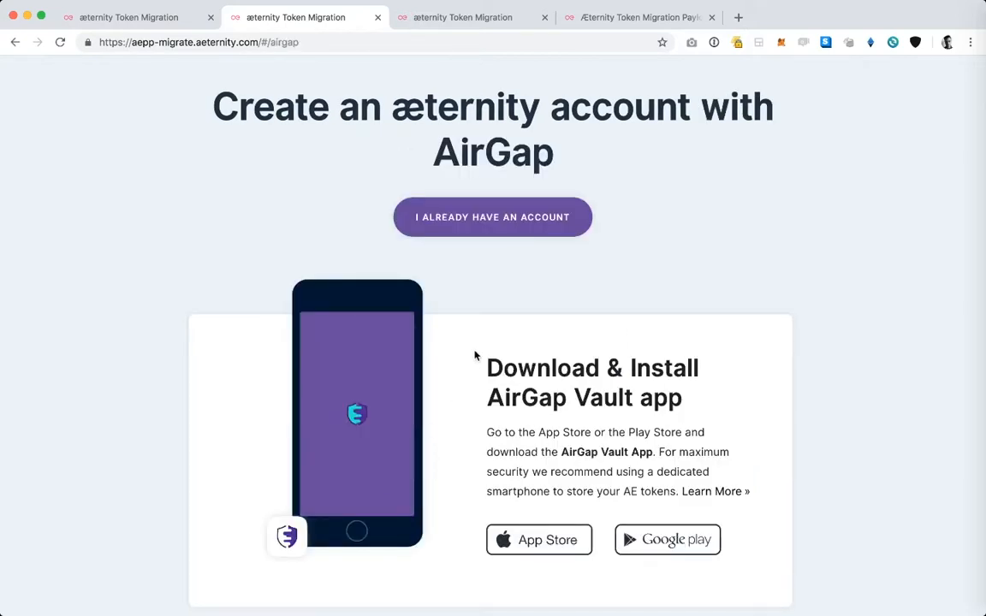
Step: Review the AirGap Vault installation instructions and all five 'Your secret' slides
scroll(475, 351, "down", 2)
scroll(853, 315, "down", 3)
scroll(853, 316, "down", 5)
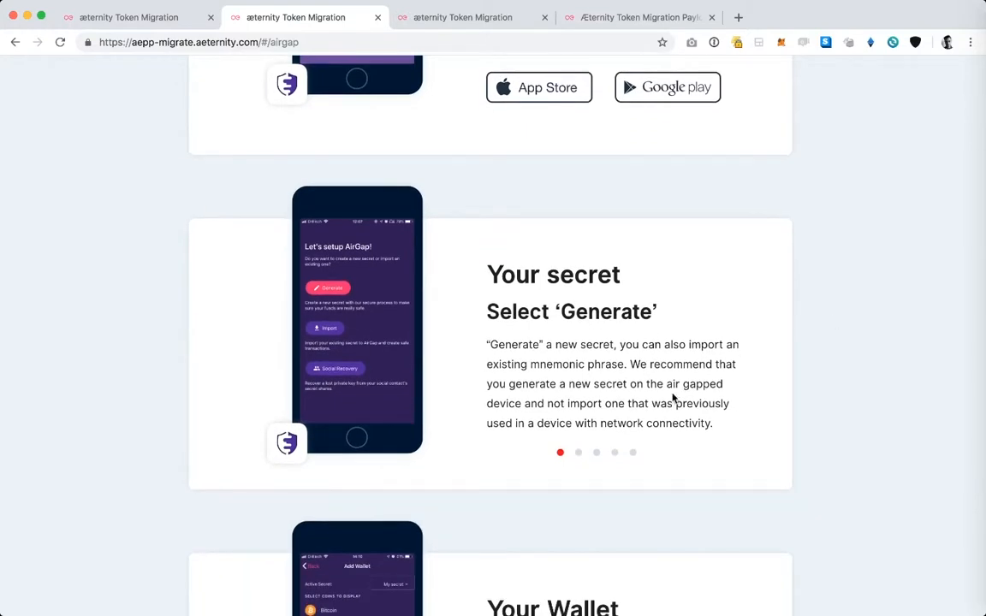
scroll(639, 348, "down", 1)
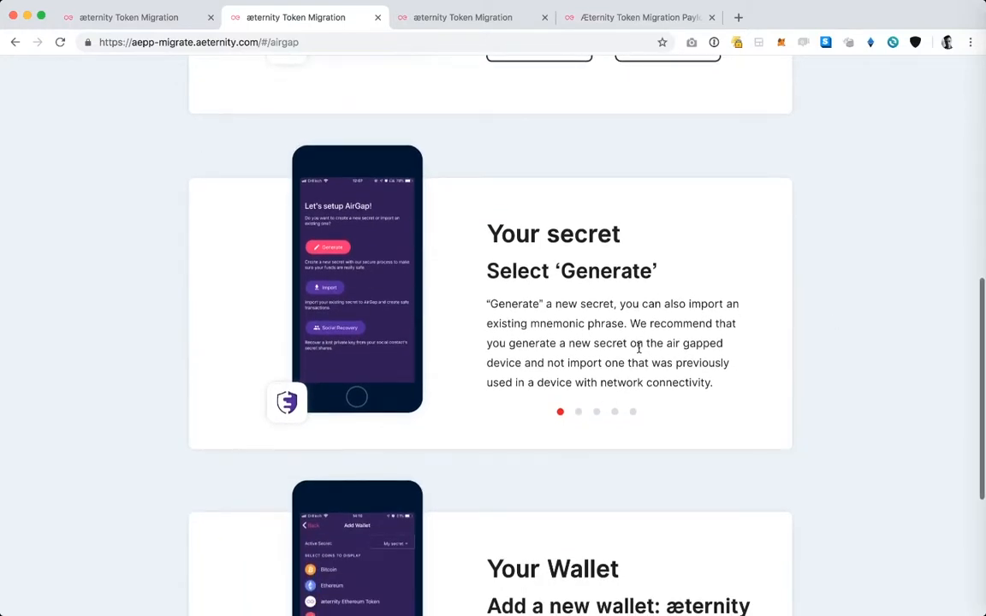
left_click(579, 413)
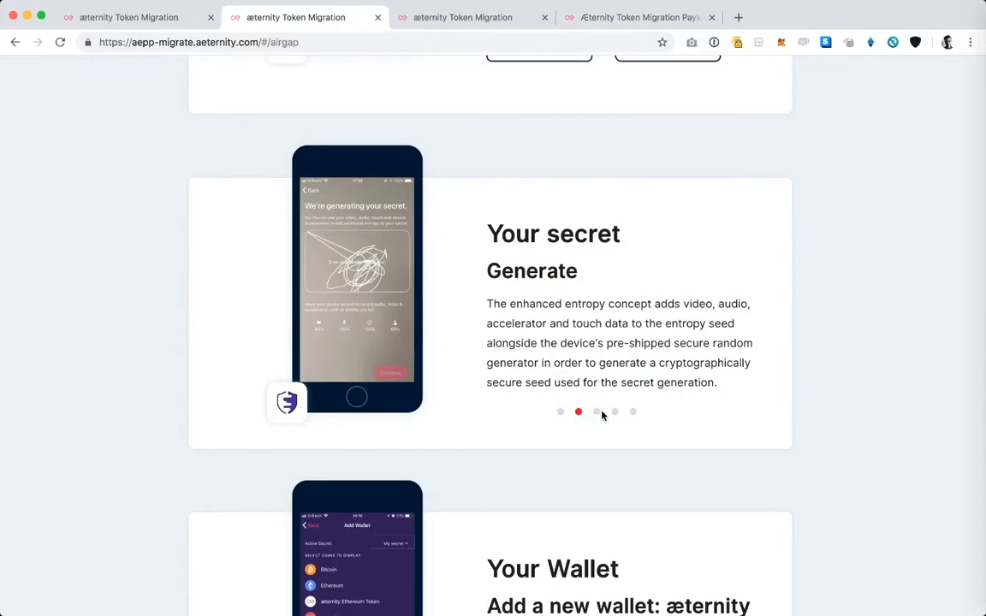
left_click(597, 413)
left_click(615, 414)
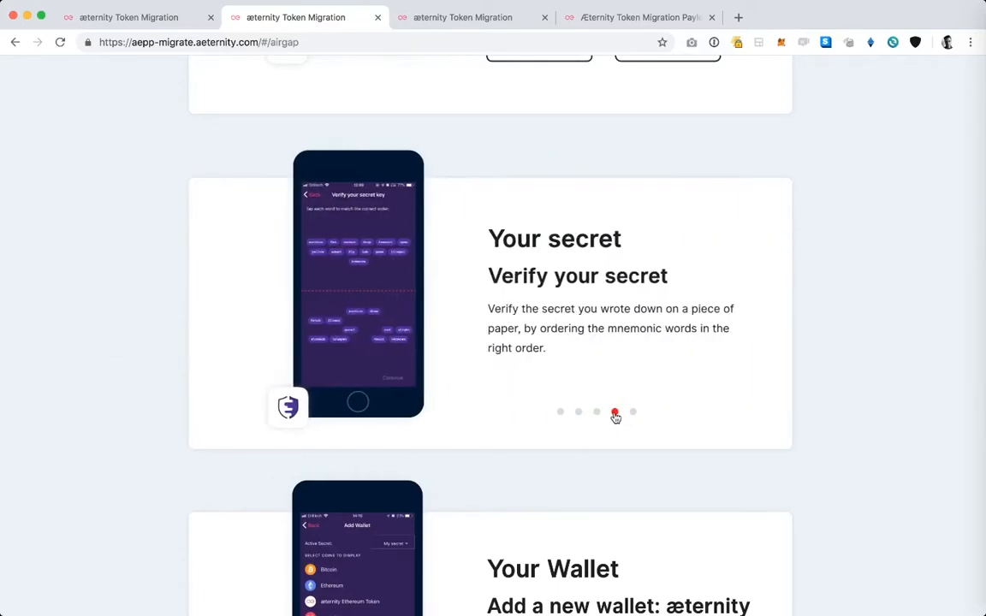
left_click(632, 414)
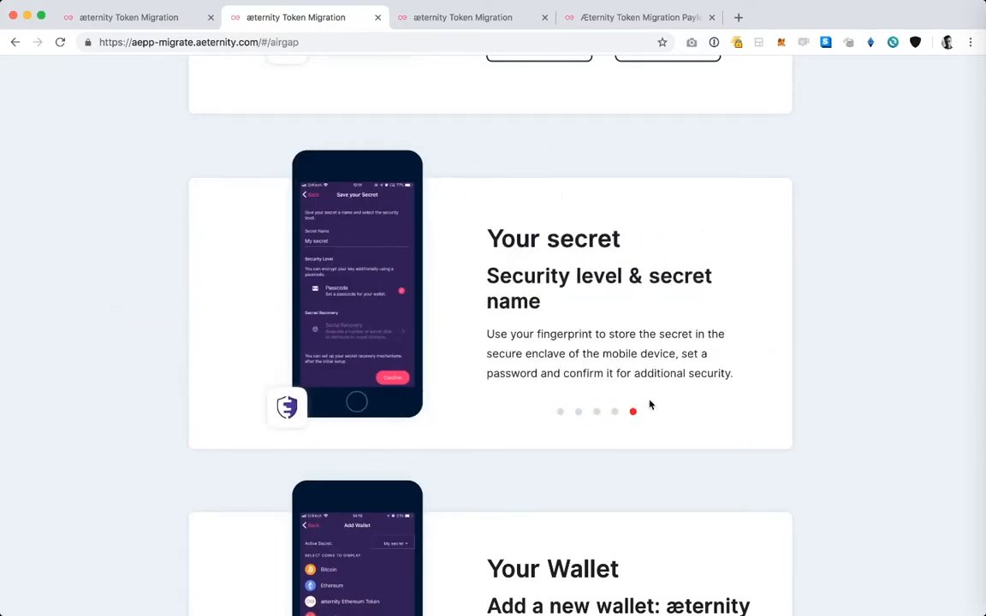
Step: Review the 'Your Wallet' slides through to selecting the æternity wallet
scroll(689, 348, "down", 5)
scroll(691, 349, "down", 1)
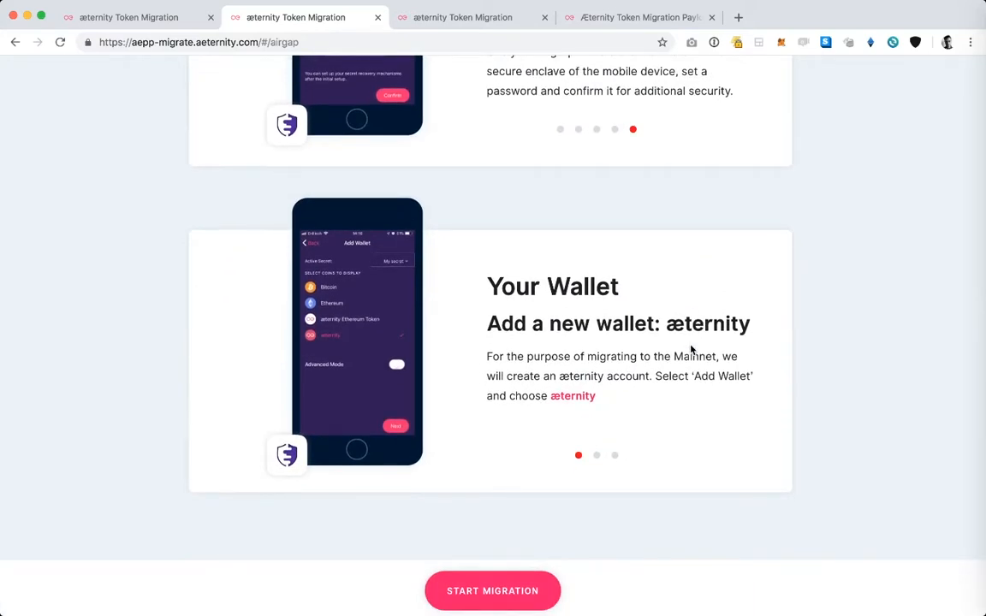
left_click(596, 451)
left_click(616, 451)
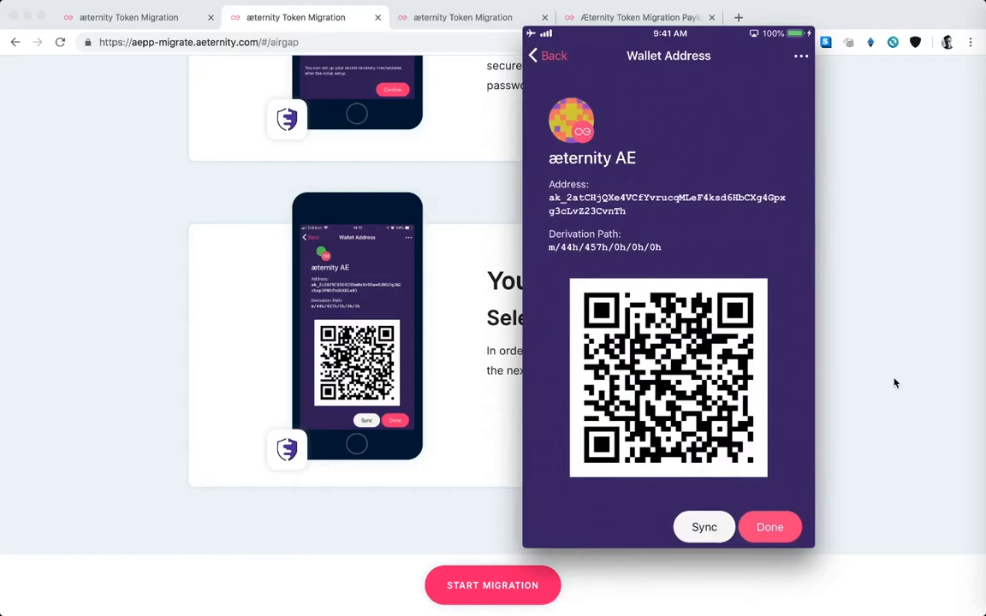
Step: Proceed to the migration and provide the æternity account by scanning its QR code from AirGap
left_click(470, 470)
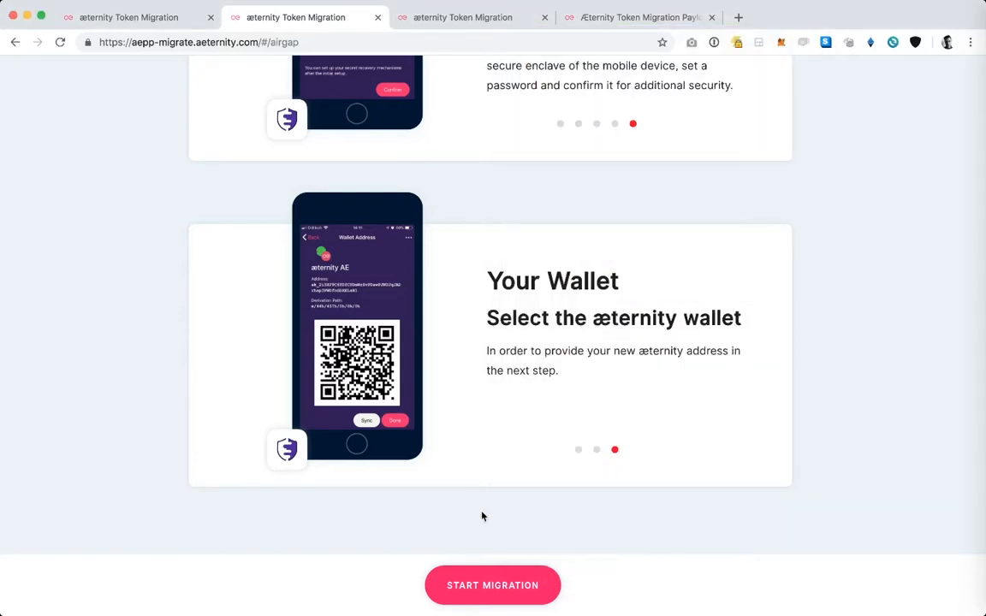
left_click(500, 587)
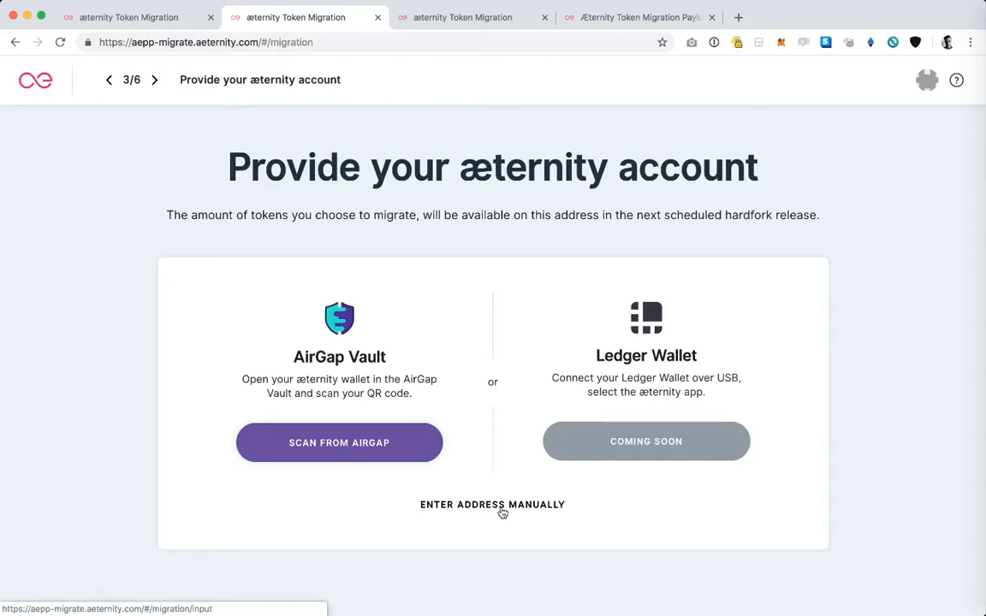
left_click(392, 449)
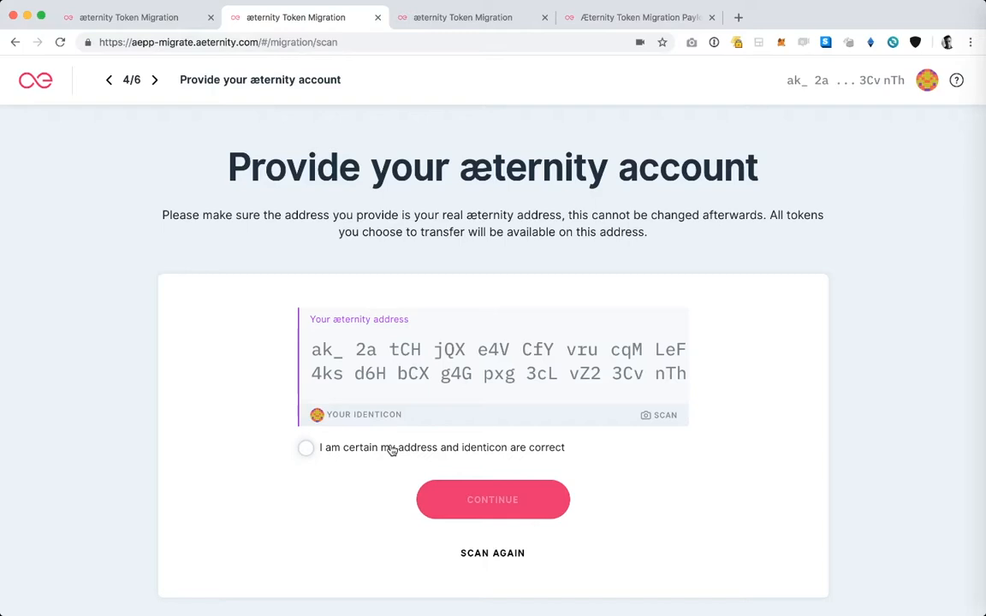
Step: Compare the scanned æternity address and identicon with those on the mirrored phone's Wallet Address screen
key("ctrl+Up")
left_click(984, 317)
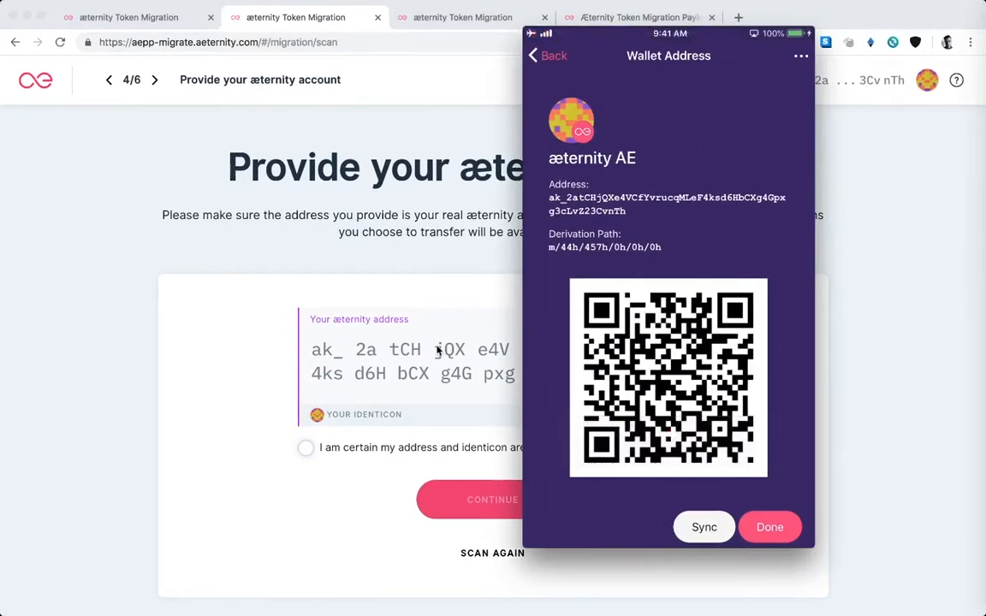
key("ctrl+Up")
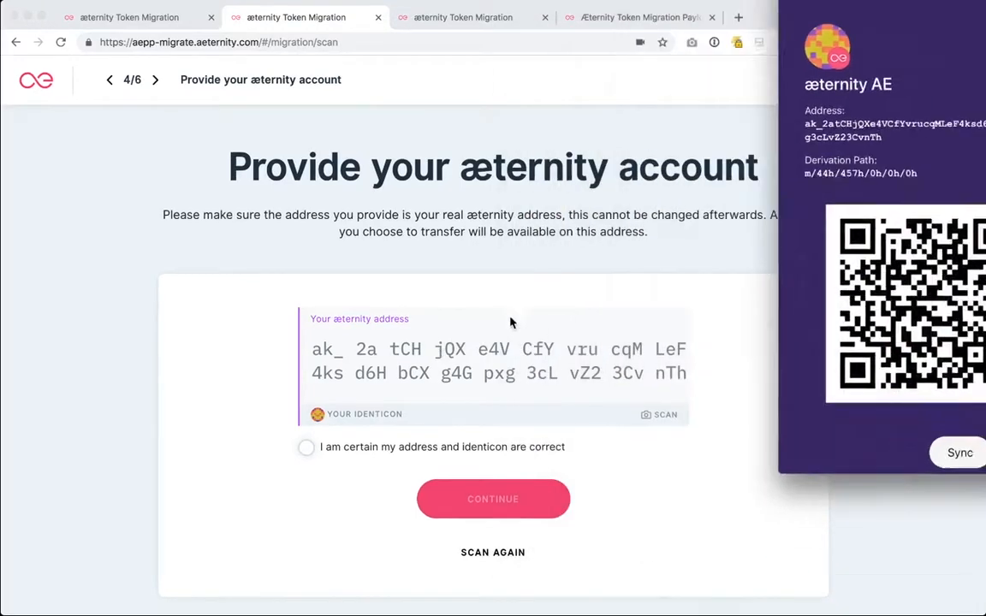
left_click(661, 291)
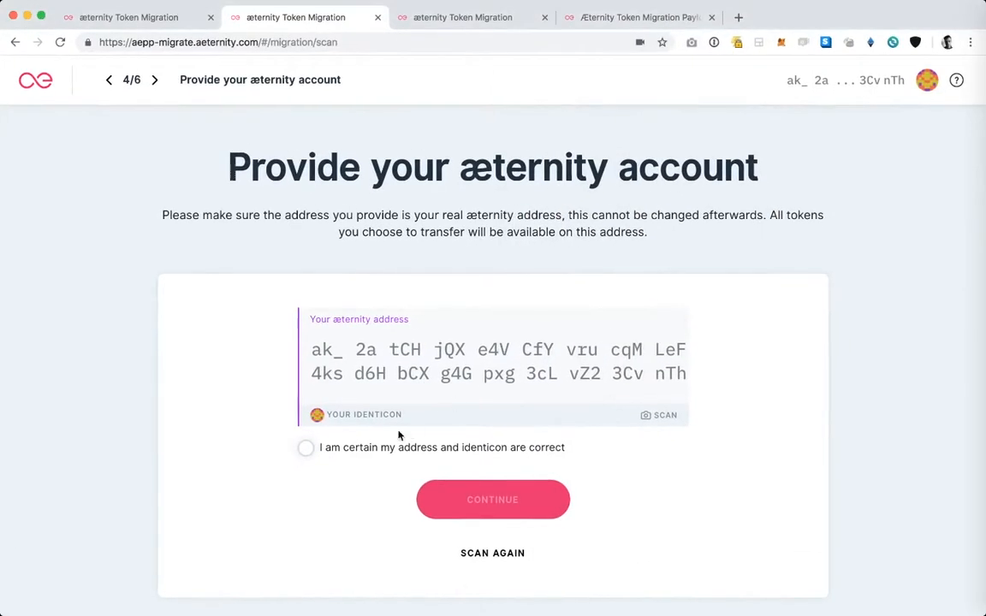
Step: Confirm that the address and identicon are correct, and choose MyEtherWallet as the wallet holding the AE tokens
left_click(306, 448)
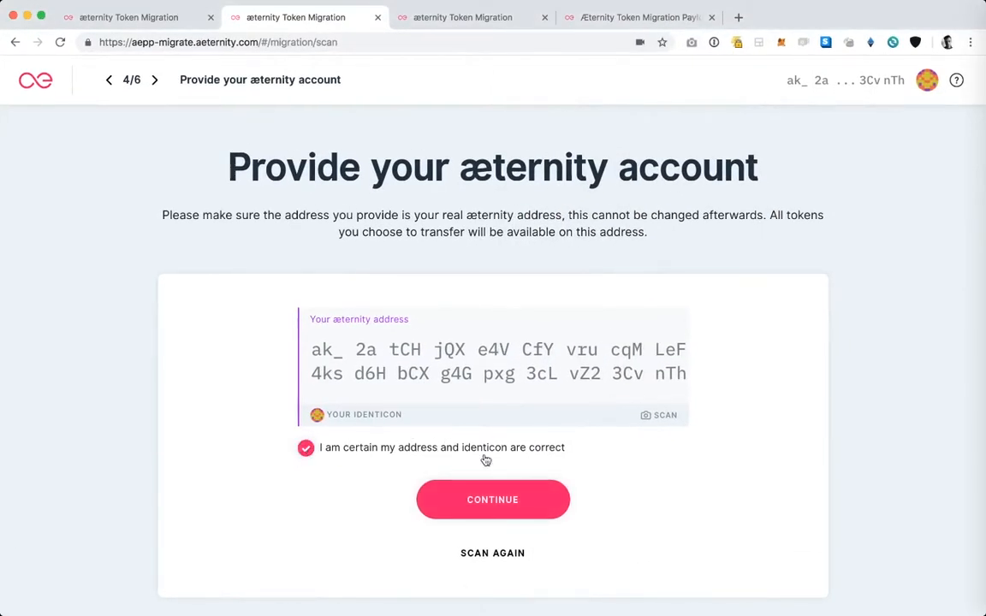
left_click(489, 504)
scroll(498, 506, "down", 1)
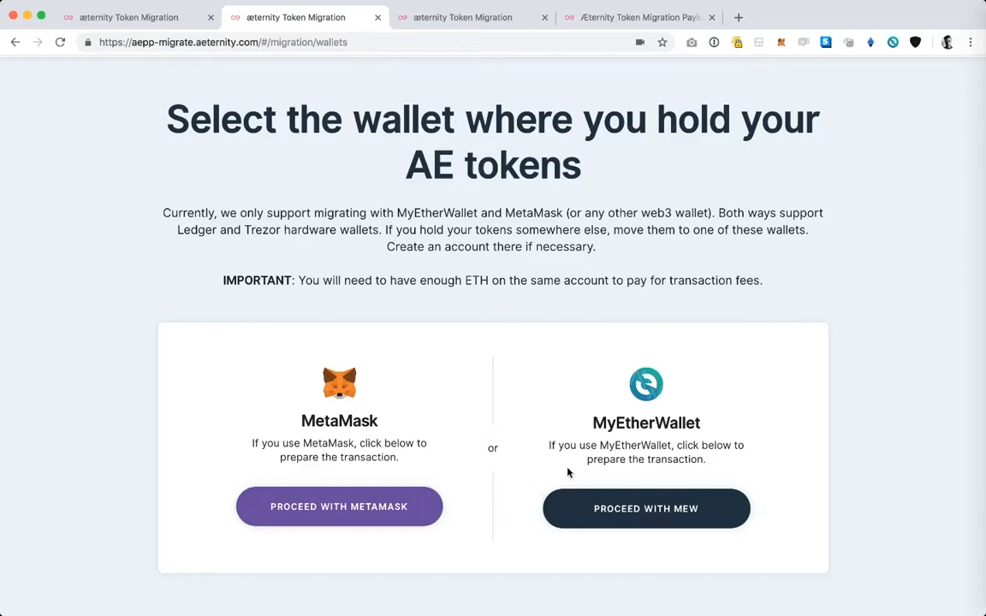
left_click(645, 511)
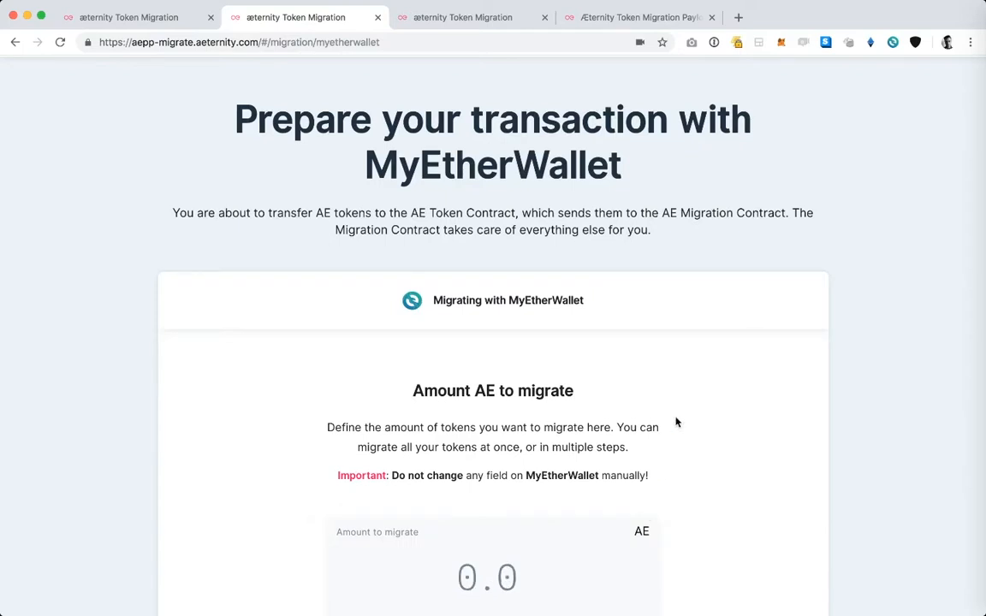
Step: Set the amount to migrate to 0.1 AE for the MyEtherWallet transaction
scroll(676, 422, "down", 5)
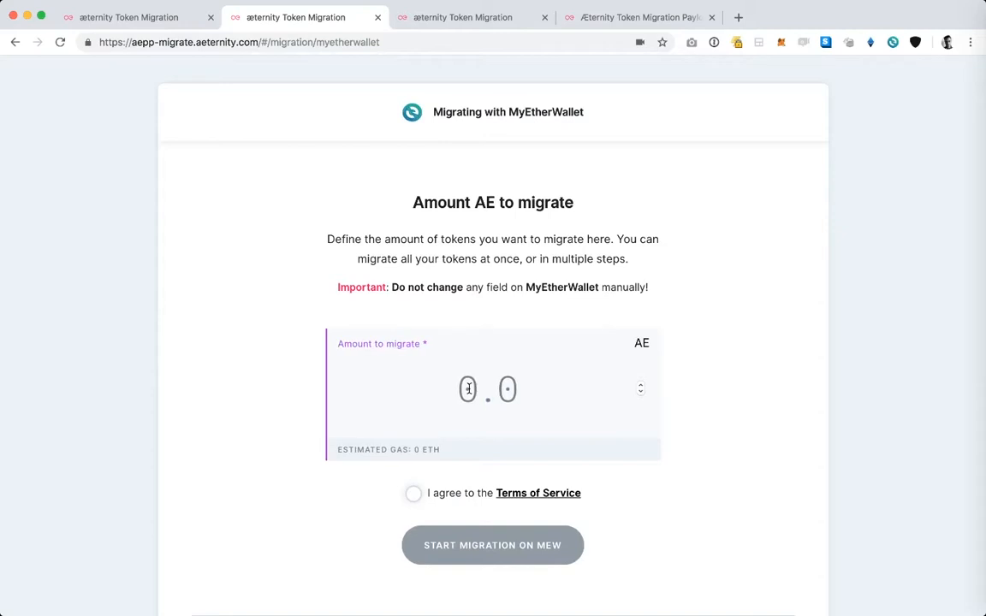
key("Delete")
key("Delete")
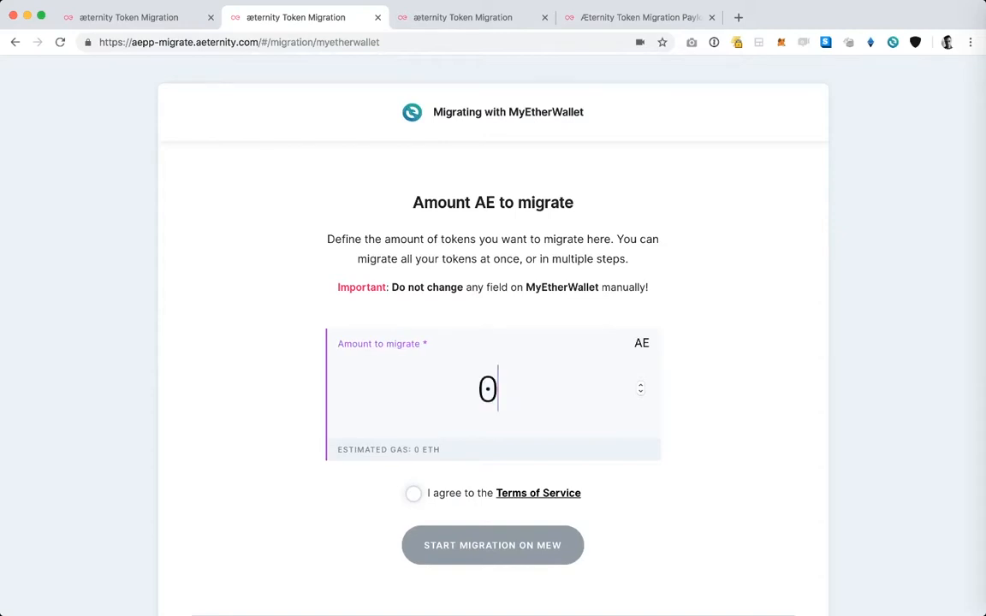
type(".1")
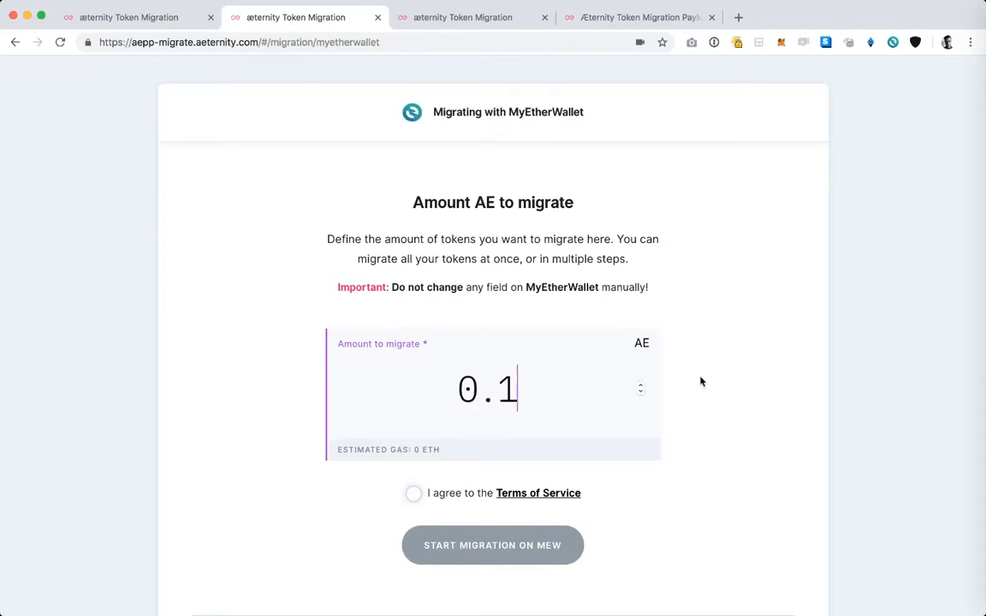
Step: Agree to the Terms of Service for the 0.1 AE migration
scroll(706, 381, "down", 1)
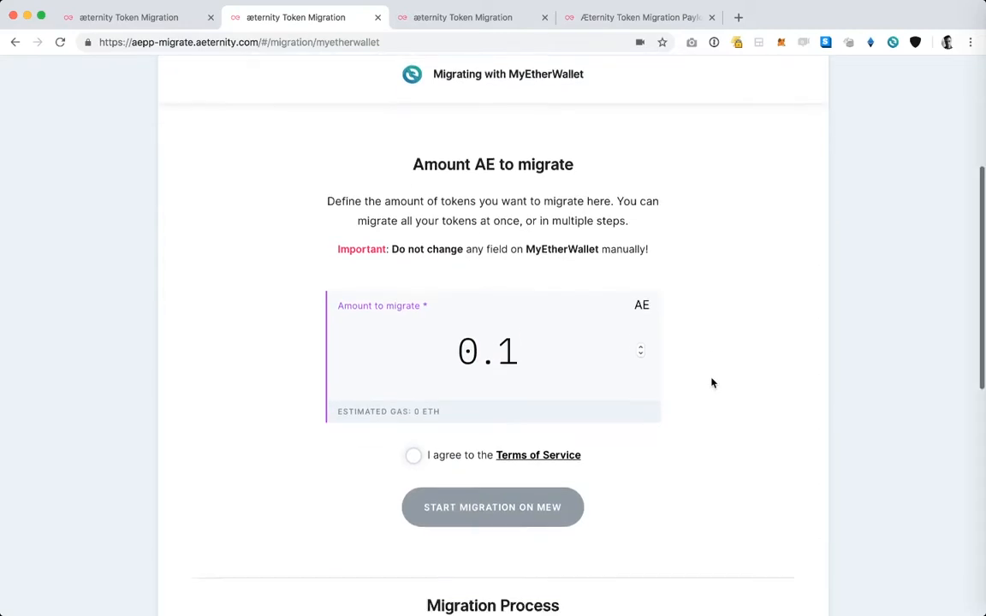
left_click(414, 446)
Step: Examine the migration process section, the generated MyEtherWallet URL with the payload, and the notes on the transaction
scroll(810, 418, "down", 1)
scroll(809, 417, "down", 6)
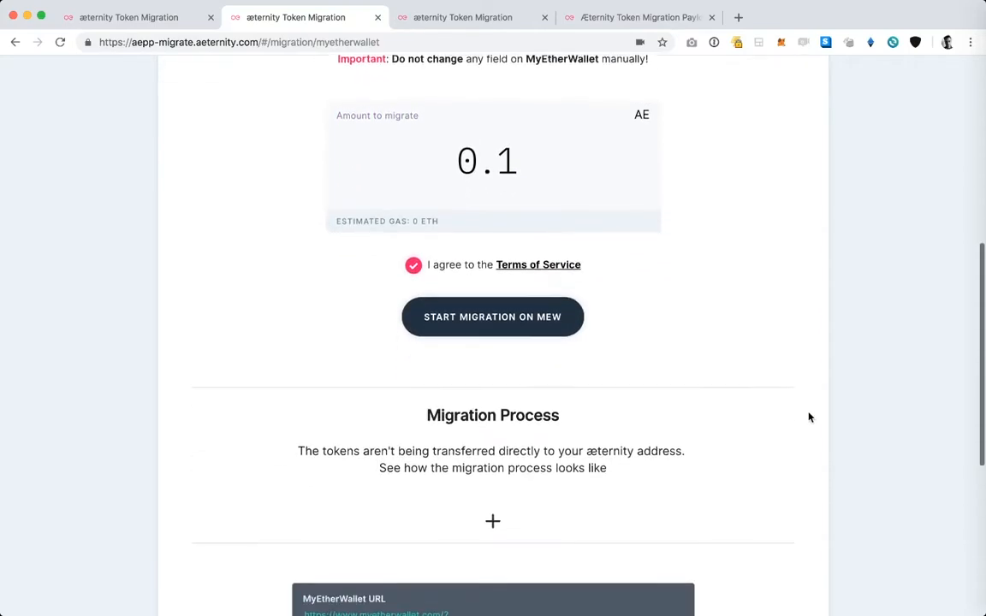
scroll(809, 417, "up", 5)
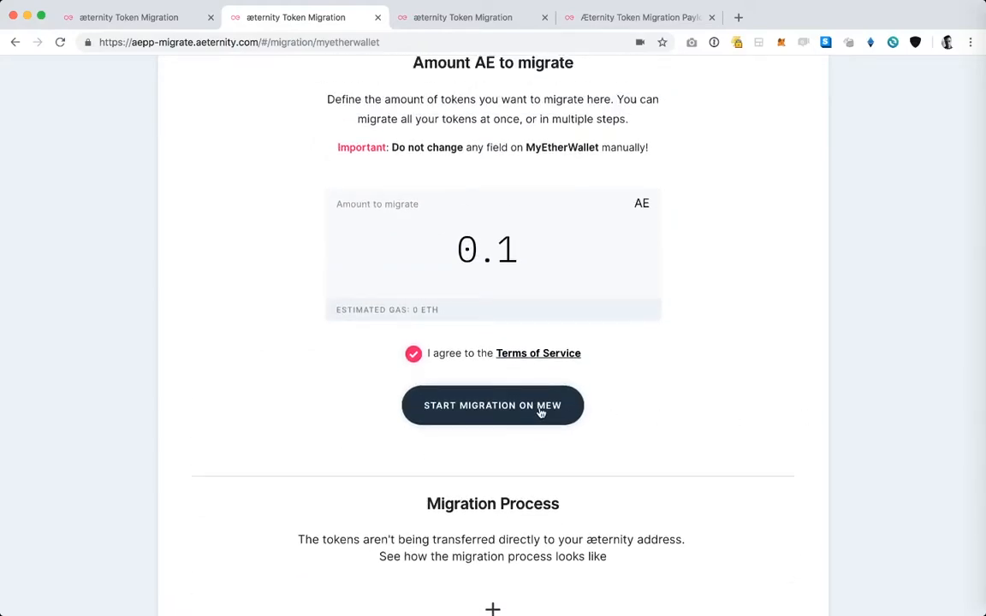
scroll(806, 362, "down", 5)
scroll(804, 362, "down", 2)
scroll(804, 362, "up", 1)
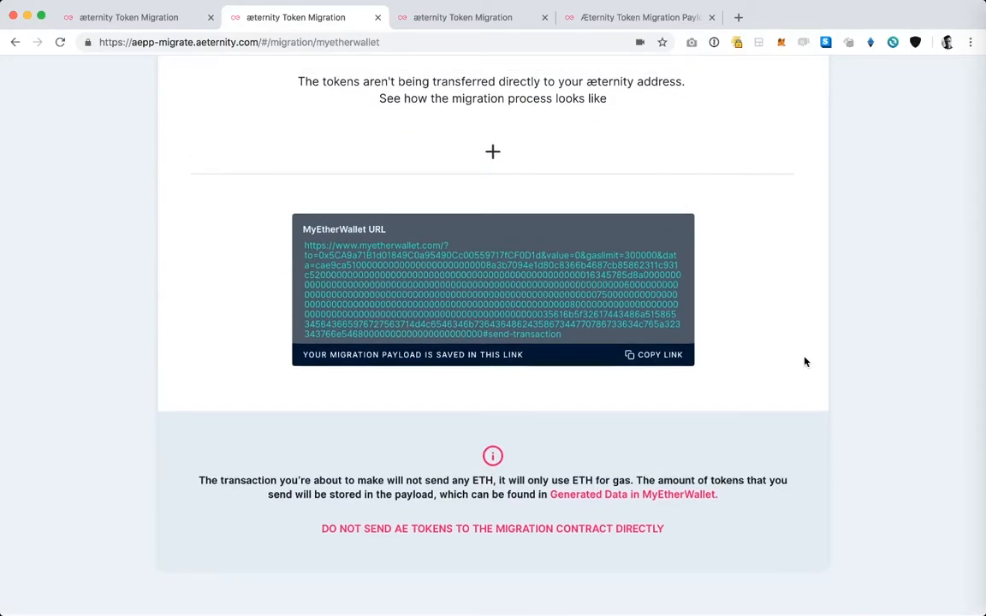
scroll(804, 362, "up", 2)
scroll(804, 362, "down", 3)
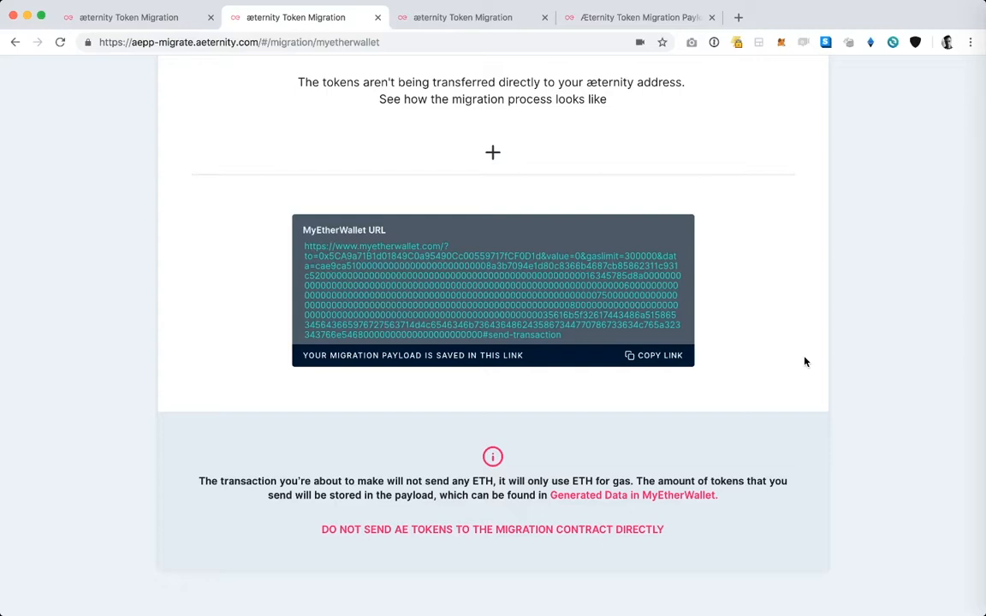
scroll(804, 362, "up", 5)
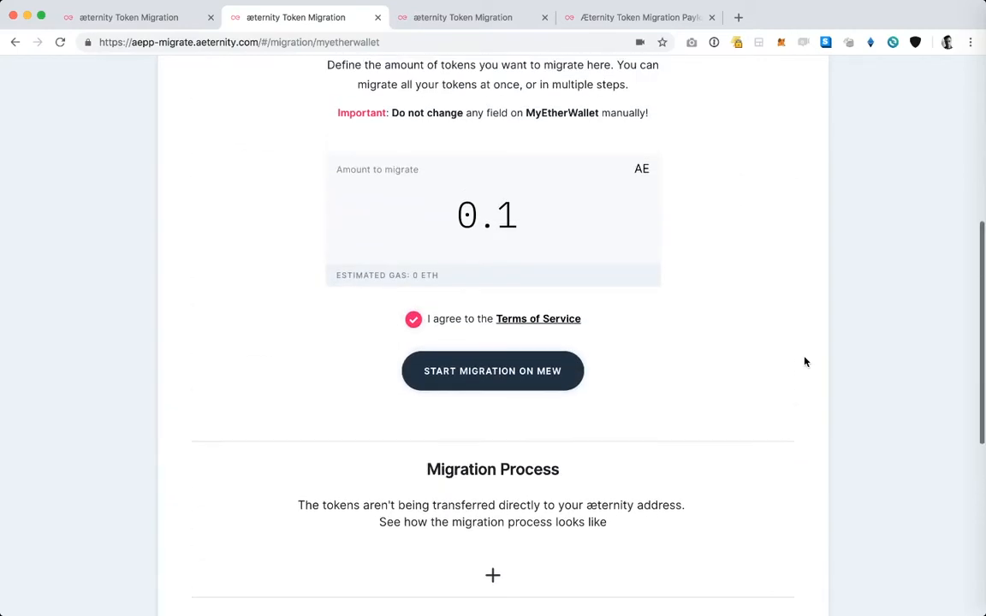
scroll(805, 362, "up", 2)
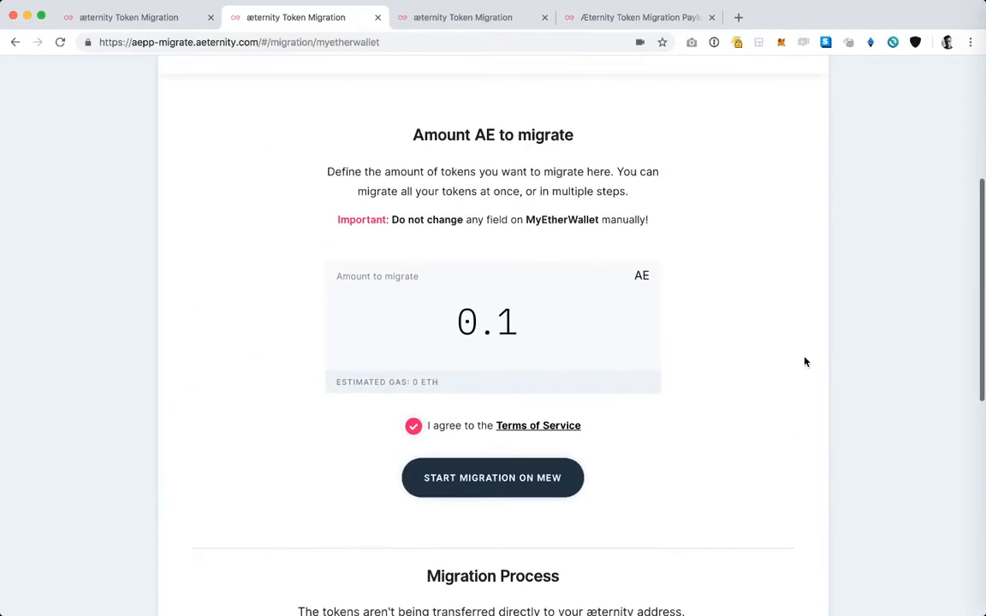
Step: Start the migration on MyEtherWallet and continue through the explanation of the pre-filled fields to the transaction page
left_click(538, 478)
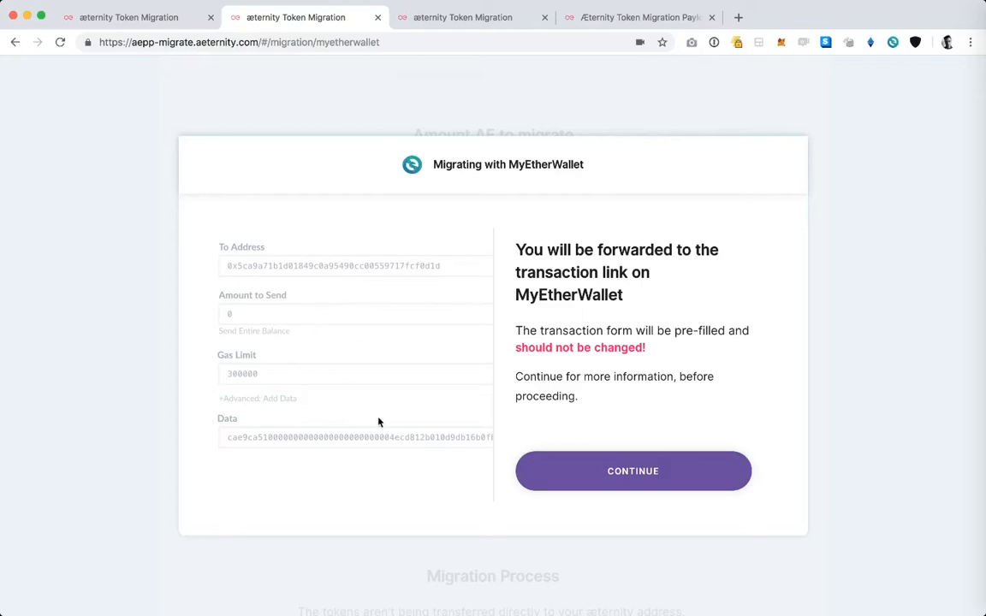
left_click(644, 480)
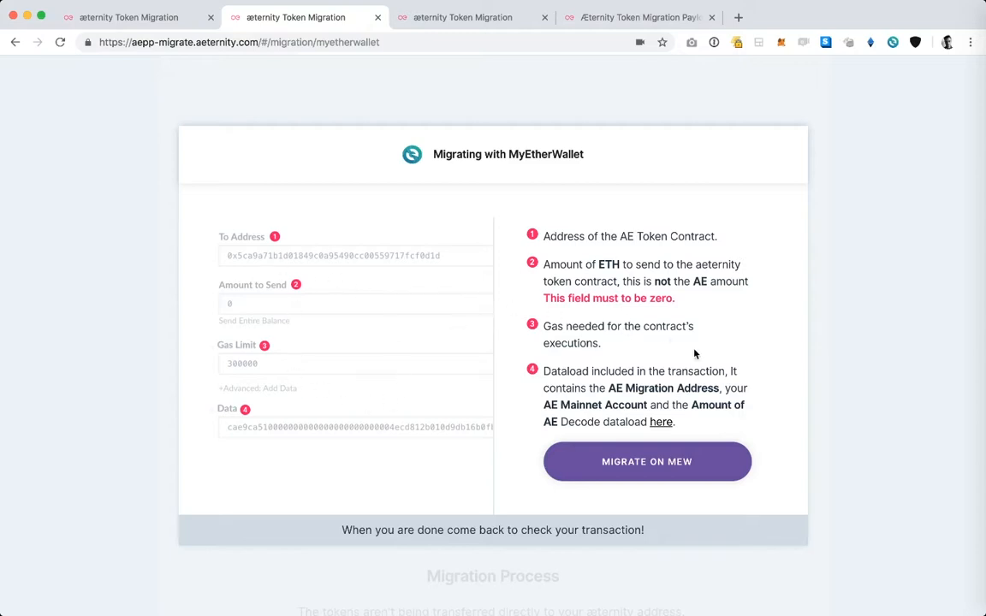
left_click(689, 463)
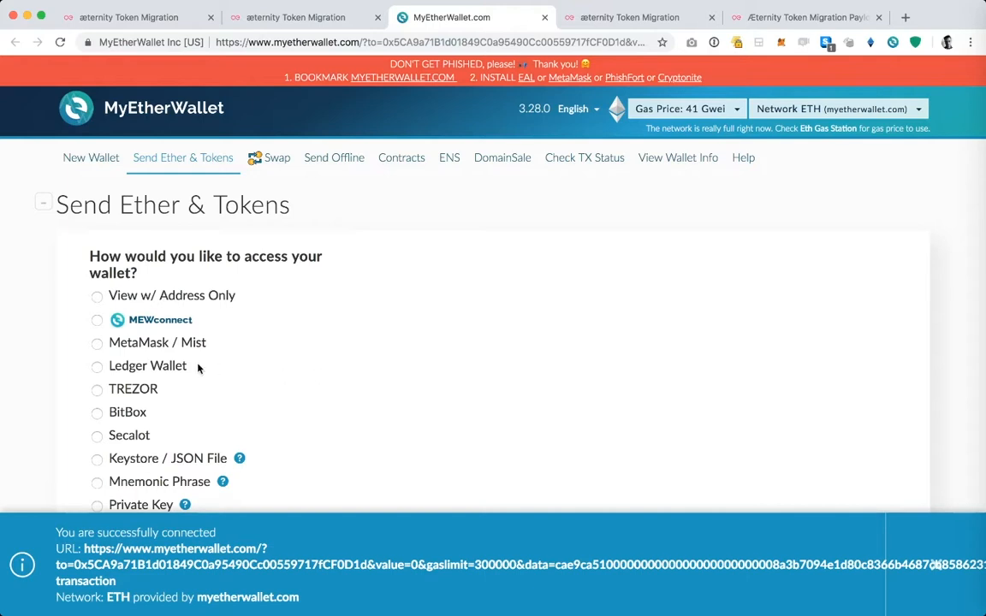
Step: Choose Ledger Wallet as the way to access the wallet and connect to it
left_click(97, 367)
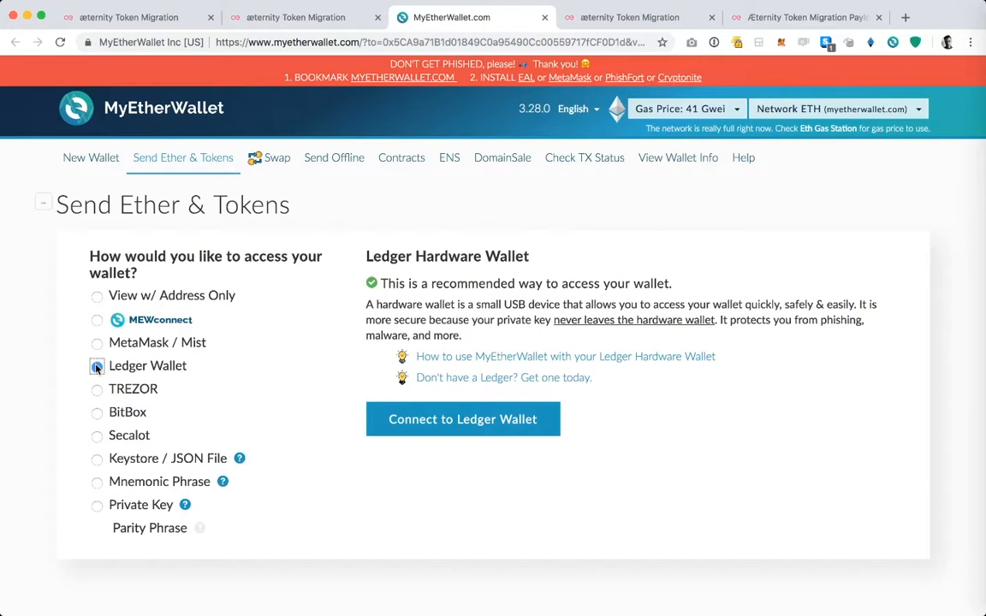
left_click(97, 366)
scroll(251, 334, "down", 3)
scroll(251, 335, "up", 3)
left_click(484, 419)
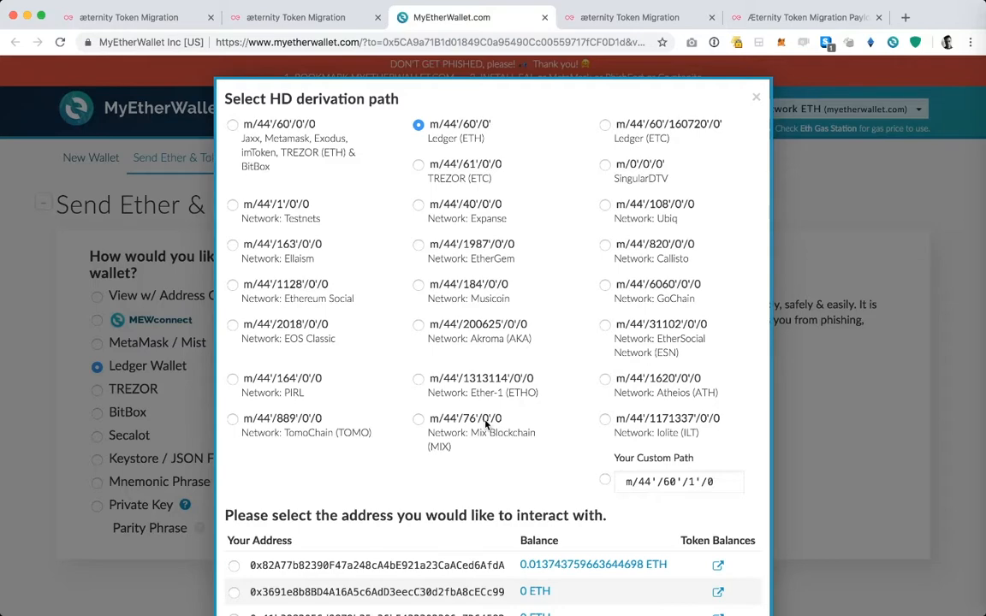
Step: Keep the Ledger (ETH) derivation path m/44'/60'/0', select the first listed address, and unlock the wallet
scroll(577, 364, "down", 2)
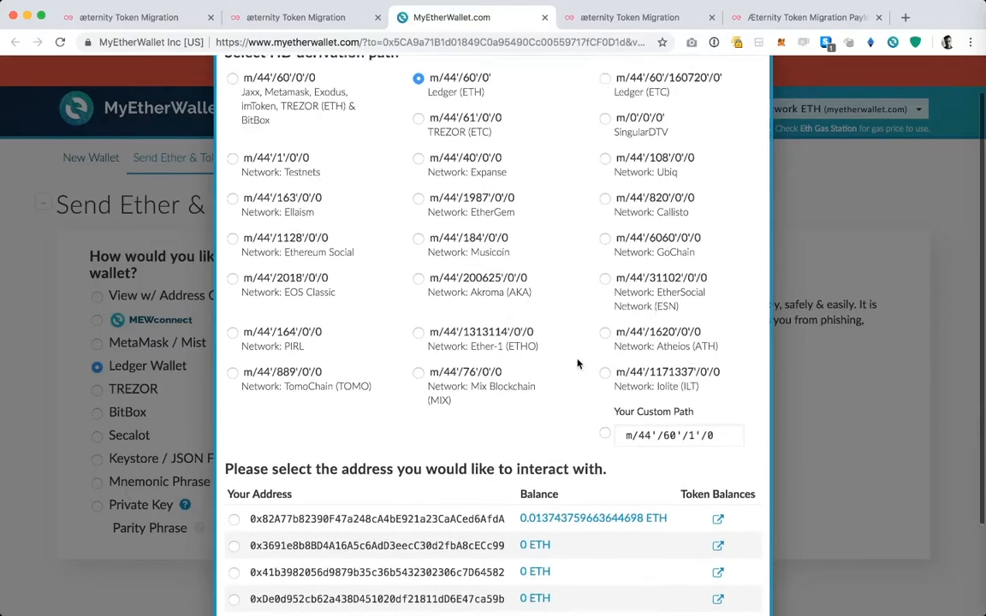
scroll(578, 364, "up", 3)
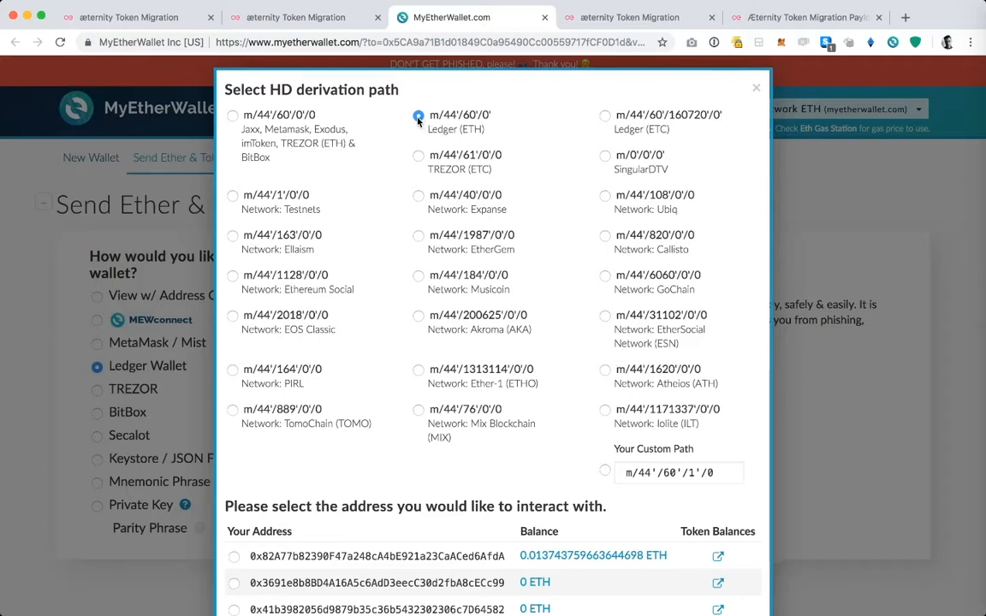
scroll(387, 408, "down", 2)
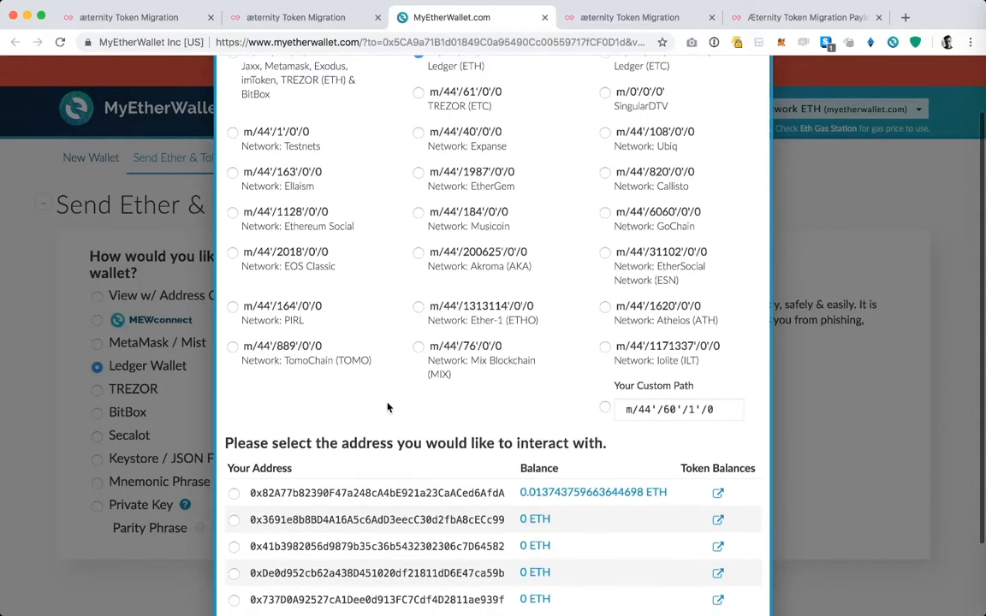
left_click(234, 495)
scroll(433, 404, "down", 3)
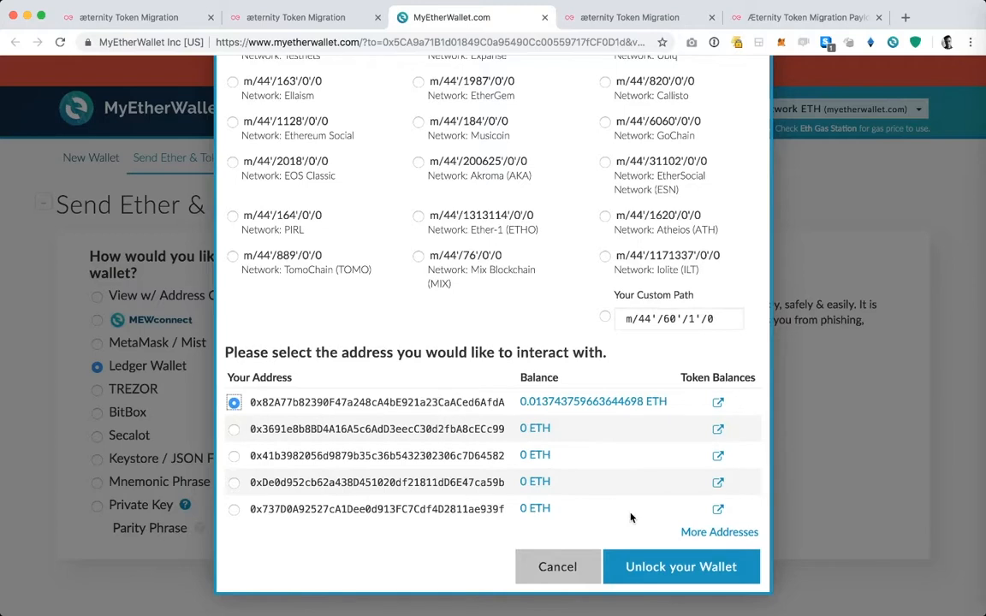
left_click(655, 569)
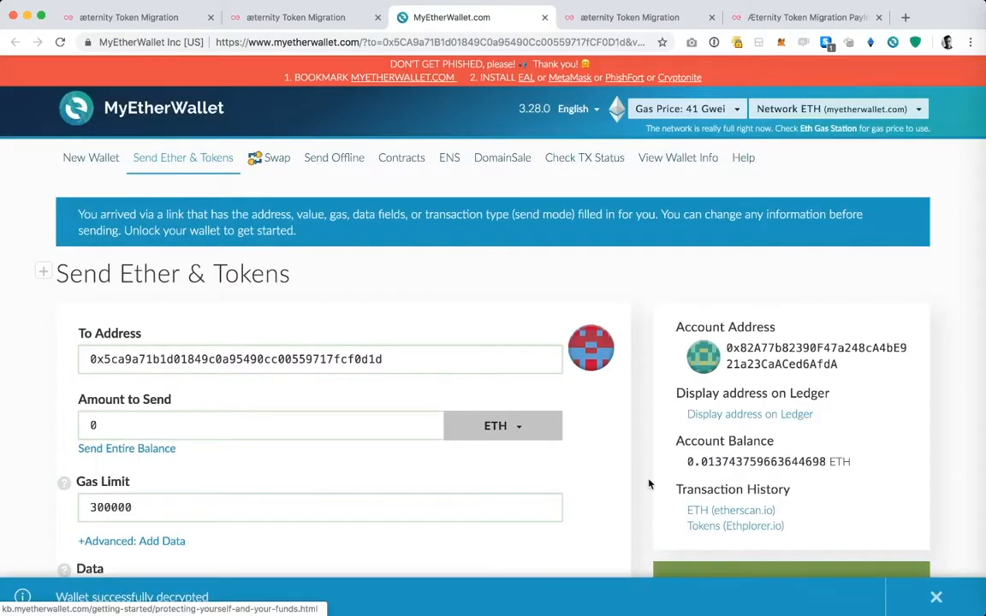
Step: Review the pre-filled transaction fields and the AE token balance, and generate the signed transaction without changing any field
scroll(648, 485, "down", 3)
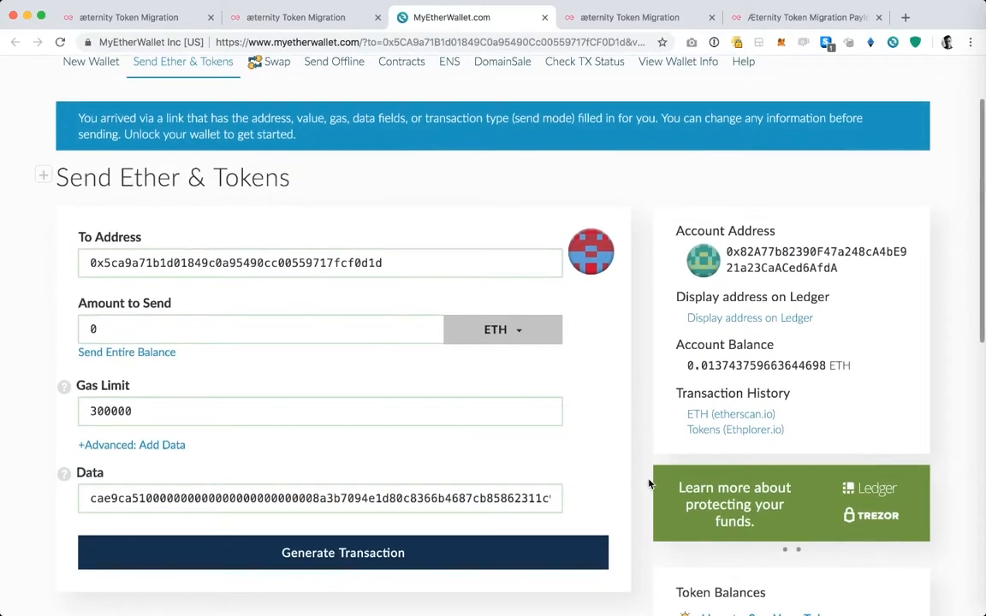
scroll(649, 484, "down", 2)
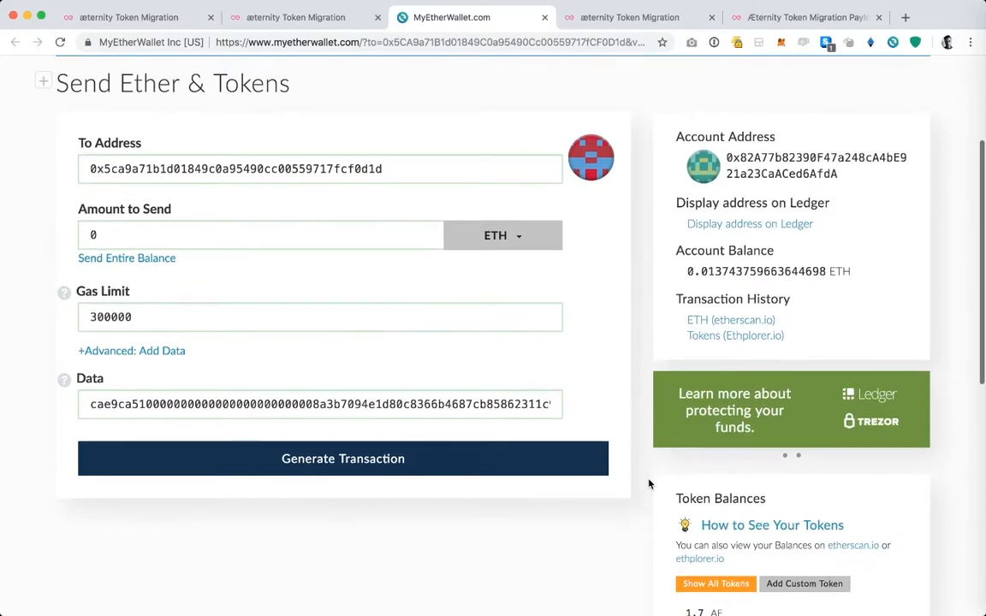
scroll(649, 484, "up", 1)
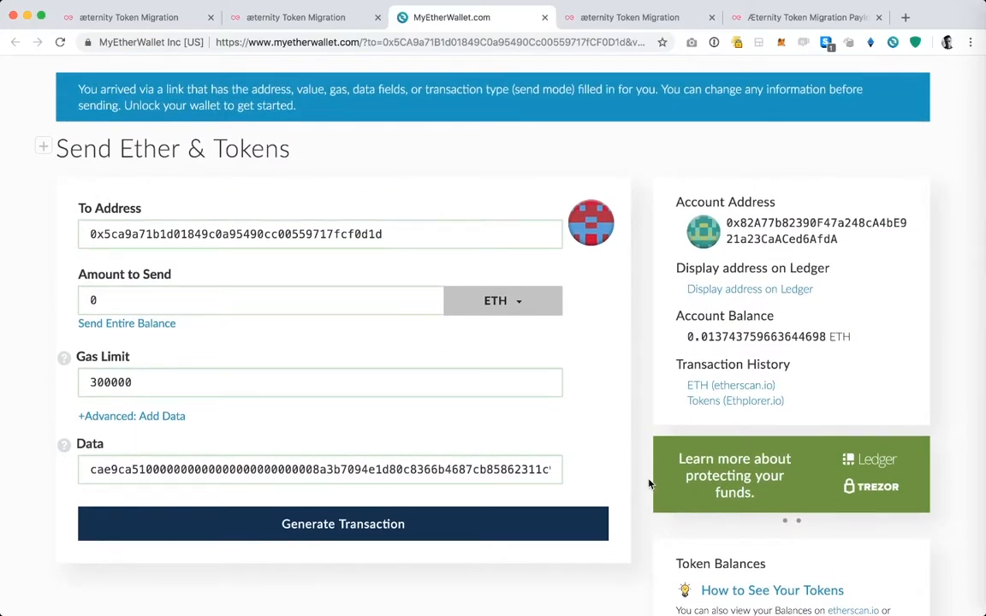
scroll(649, 485, "down", 5)
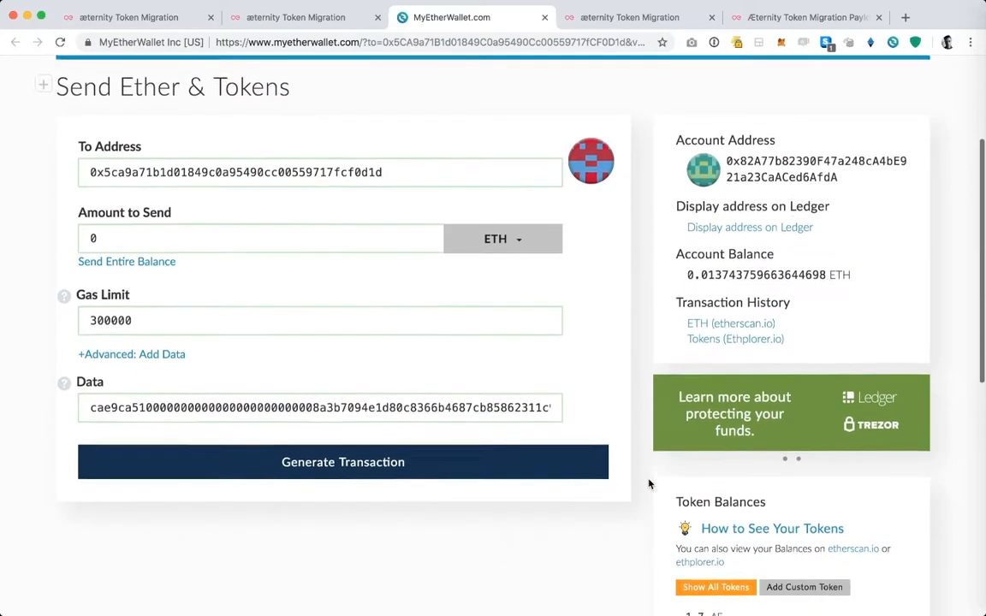
scroll(649, 484, "down", 2)
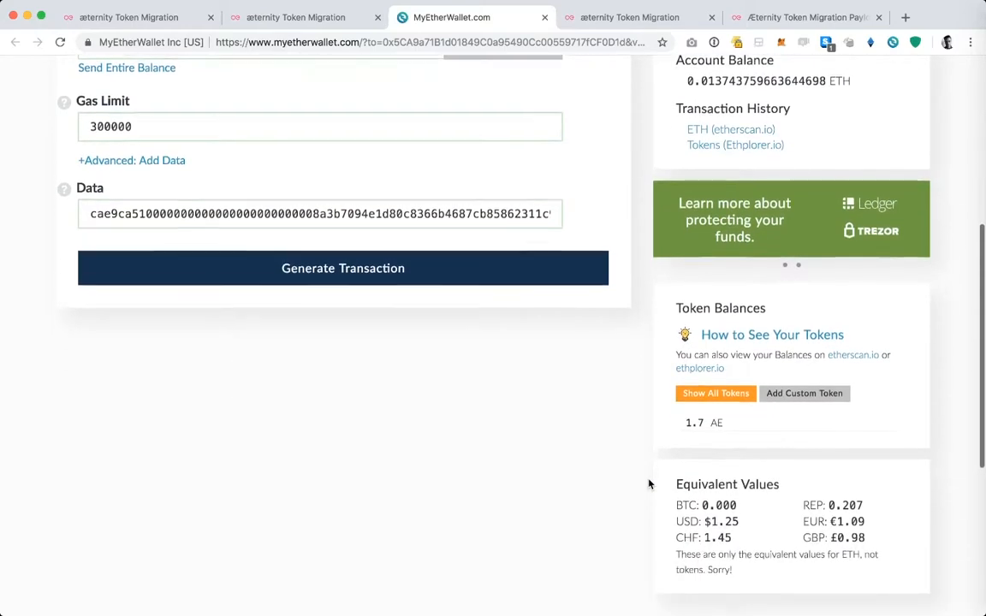
scroll(649, 484, "up", 4)
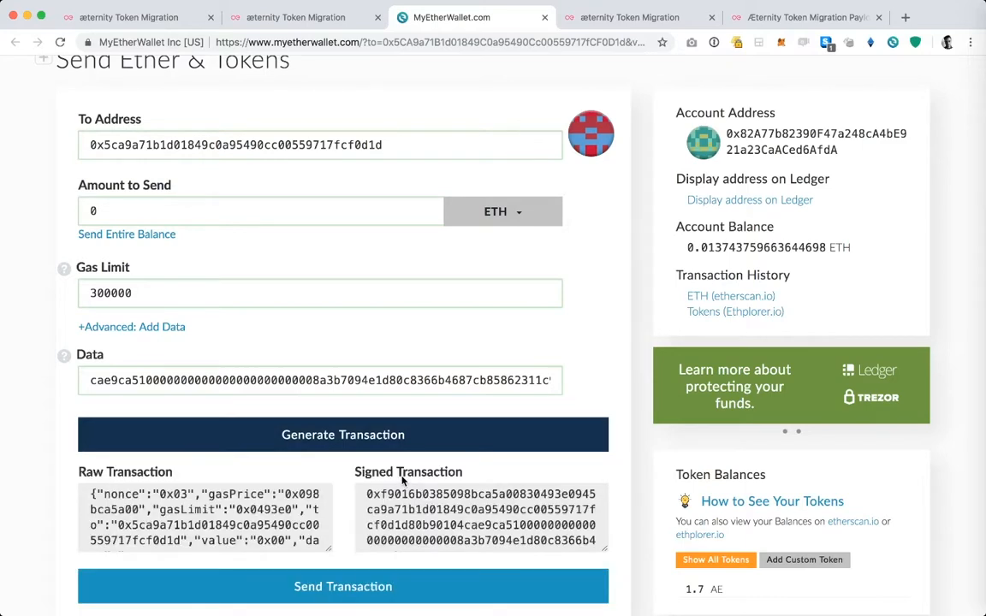
Step: Send the signed transaction and confirm it in the transaction summary
scroll(402, 482, "down", 3)
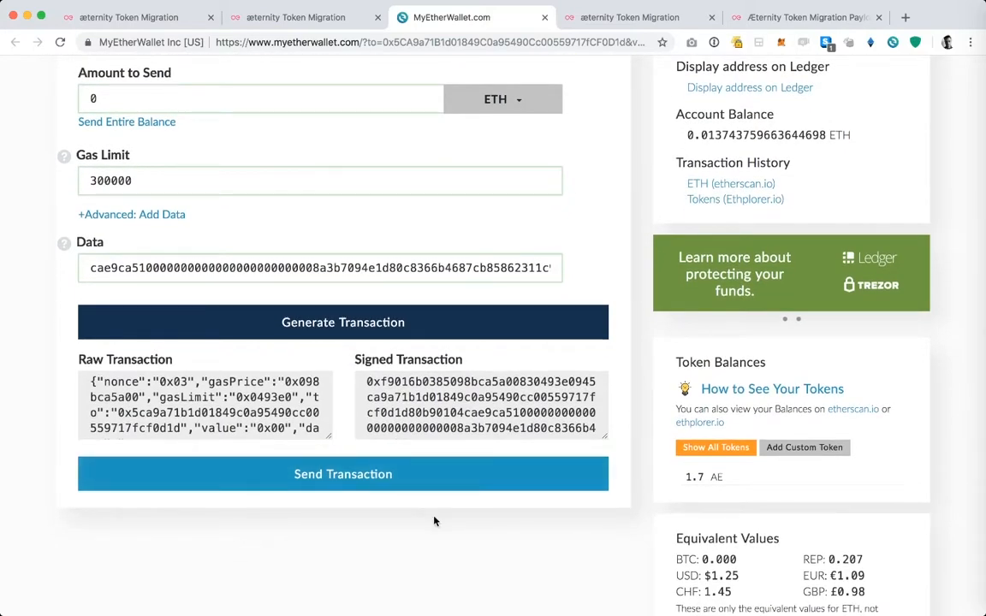
left_click(366, 479)
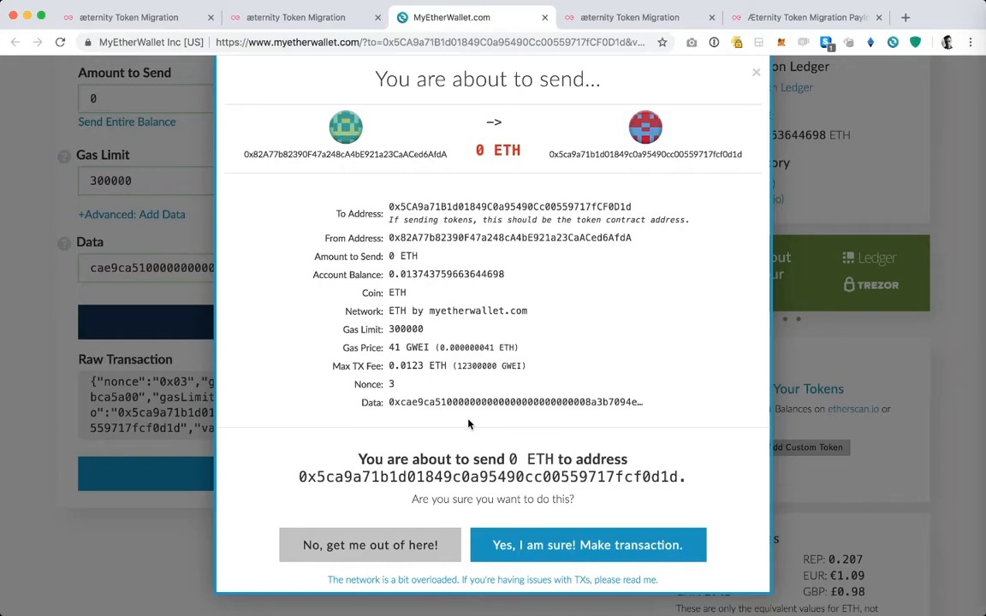
left_click(514, 545)
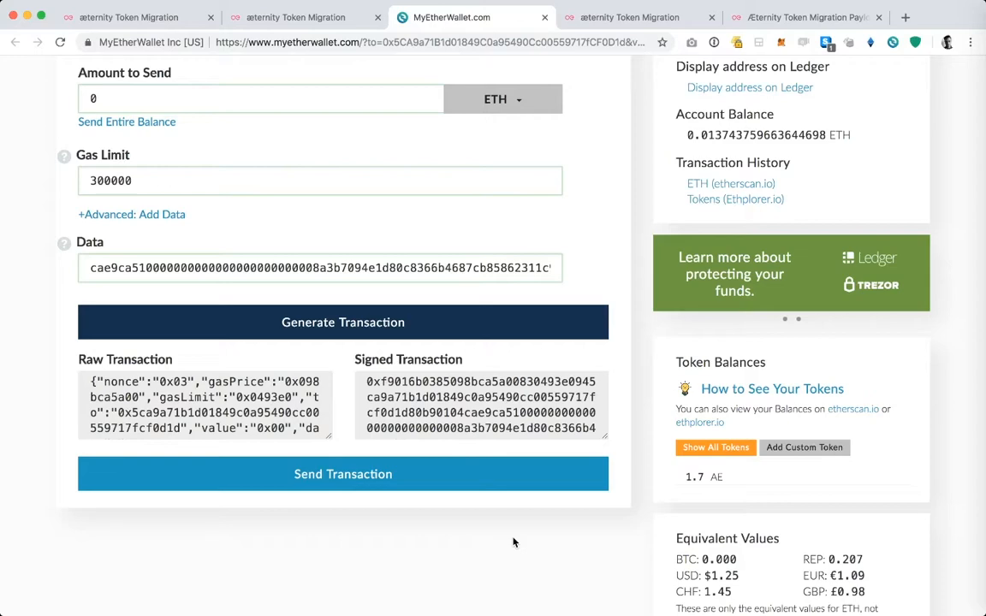
Step: Open the broadcast transaction's status page, repeat the status check, and examine the transaction details
scroll(514, 541, "down", 2)
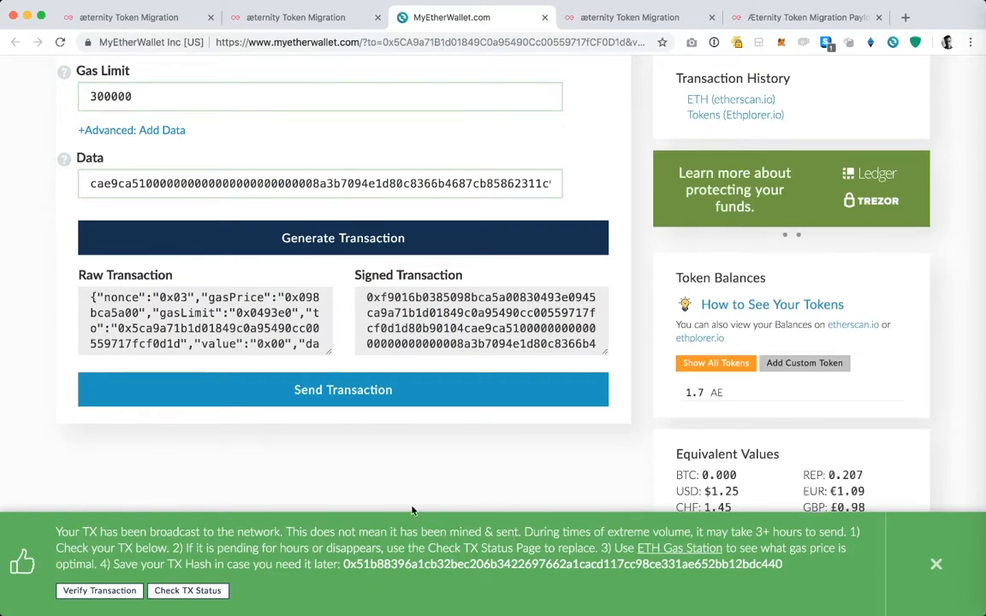
left_click(190, 590)
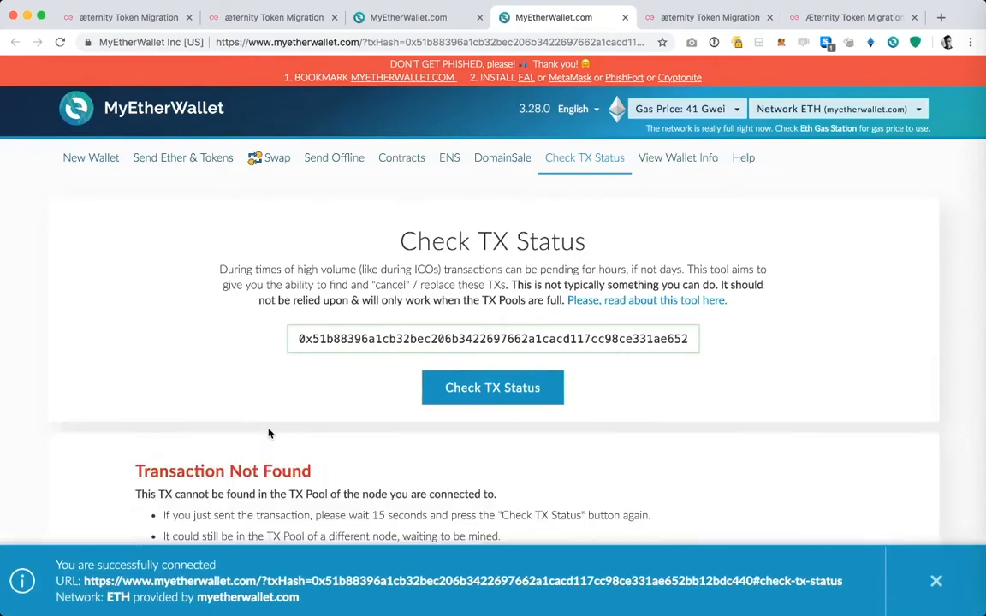
scroll(267, 434, "down", 1)
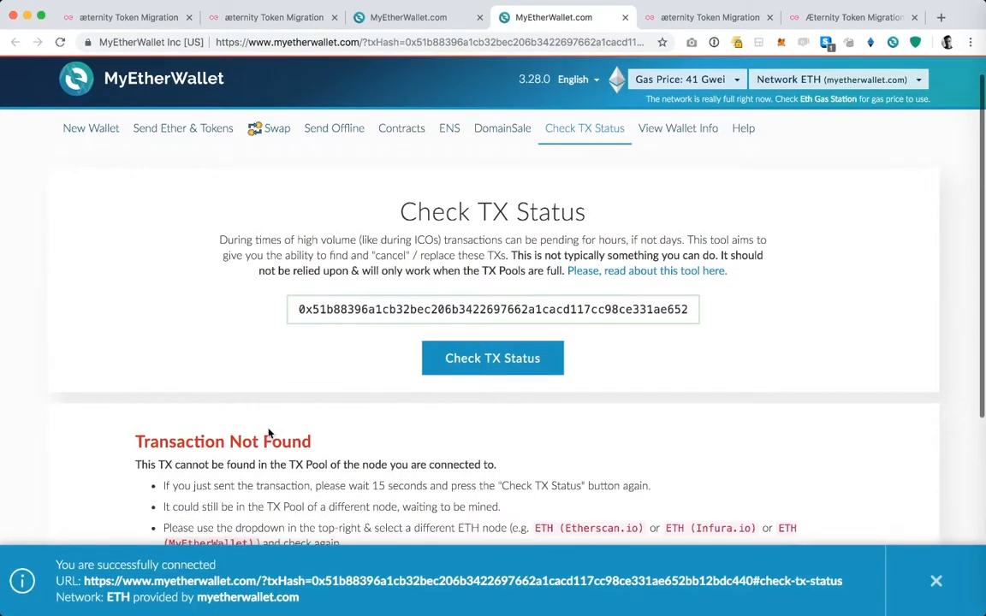
scroll(268, 434, "down", 4)
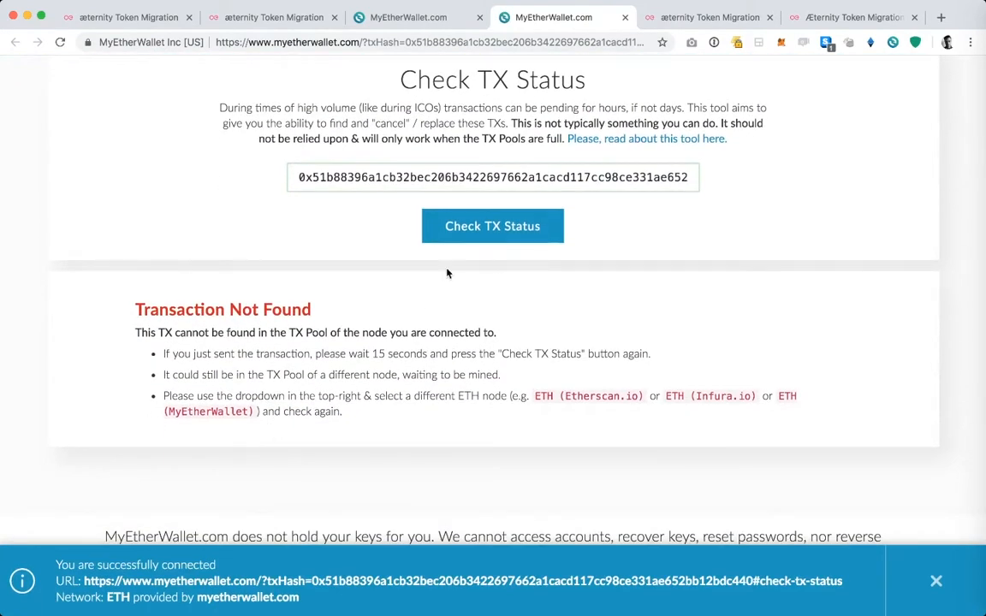
left_click(478, 234)
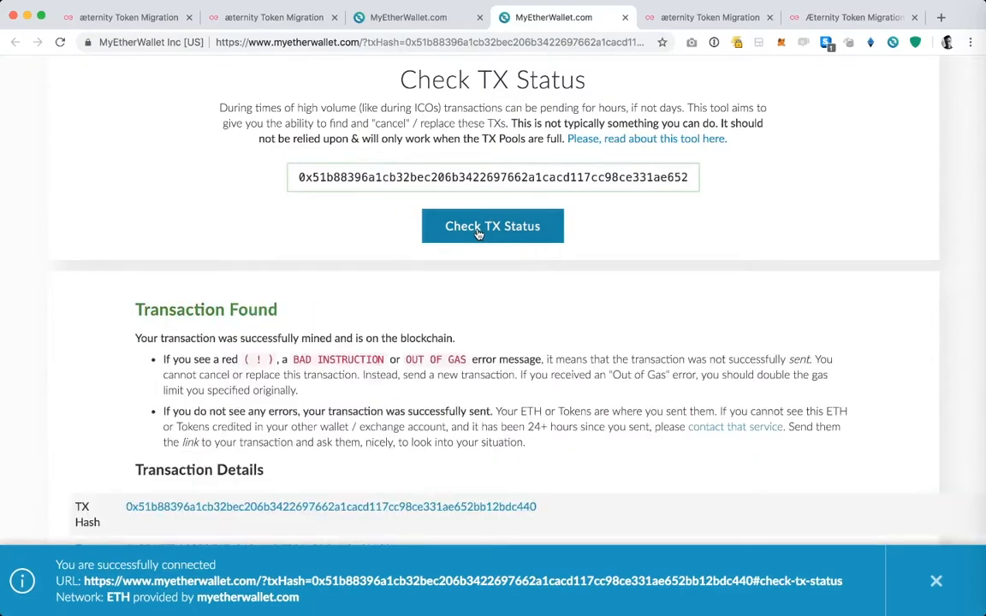
scroll(478, 233, "down", 5)
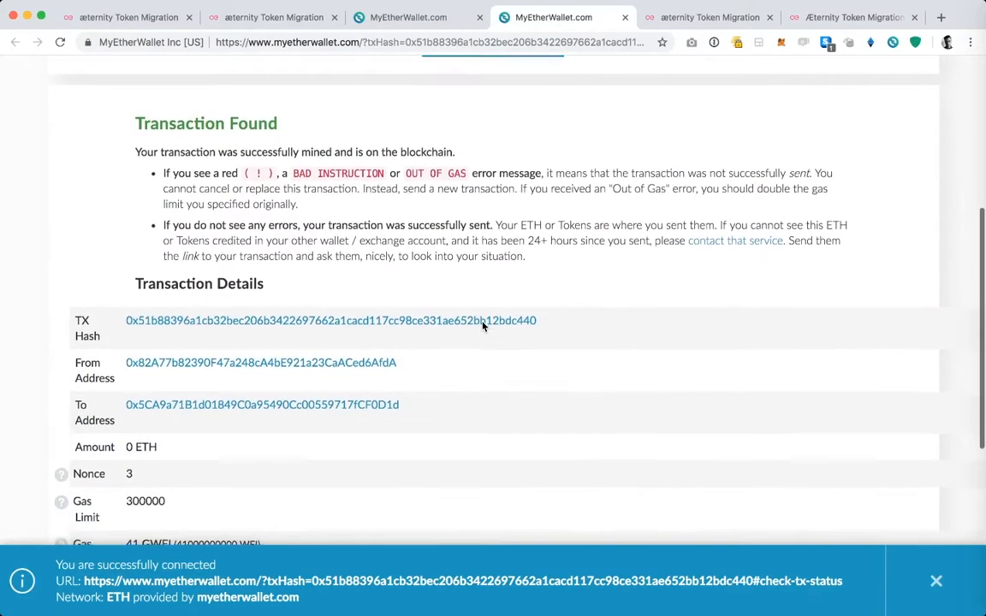
scroll(481, 326, "down", 5)
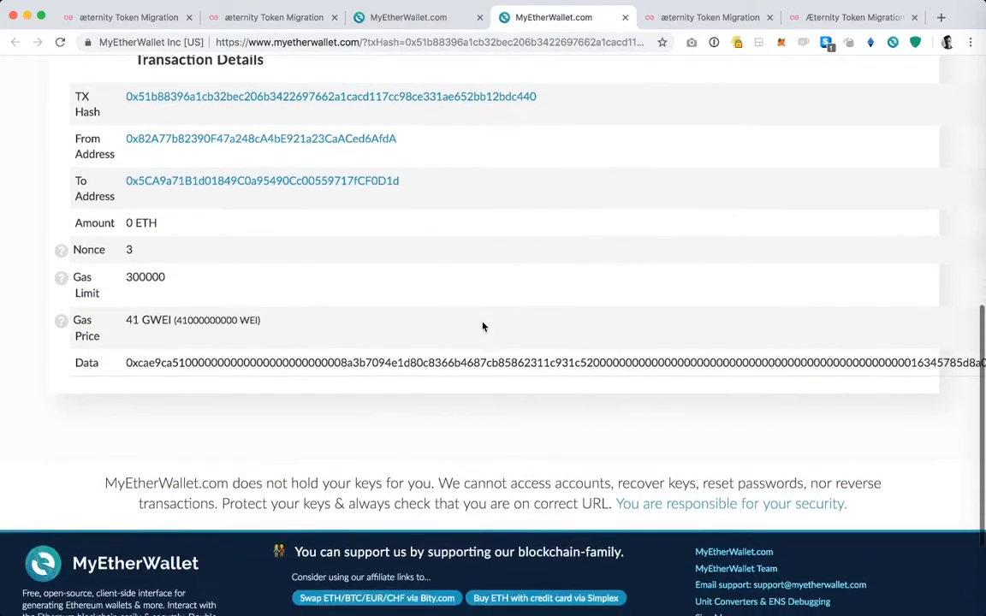
scroll(482, 321, "up", 8)
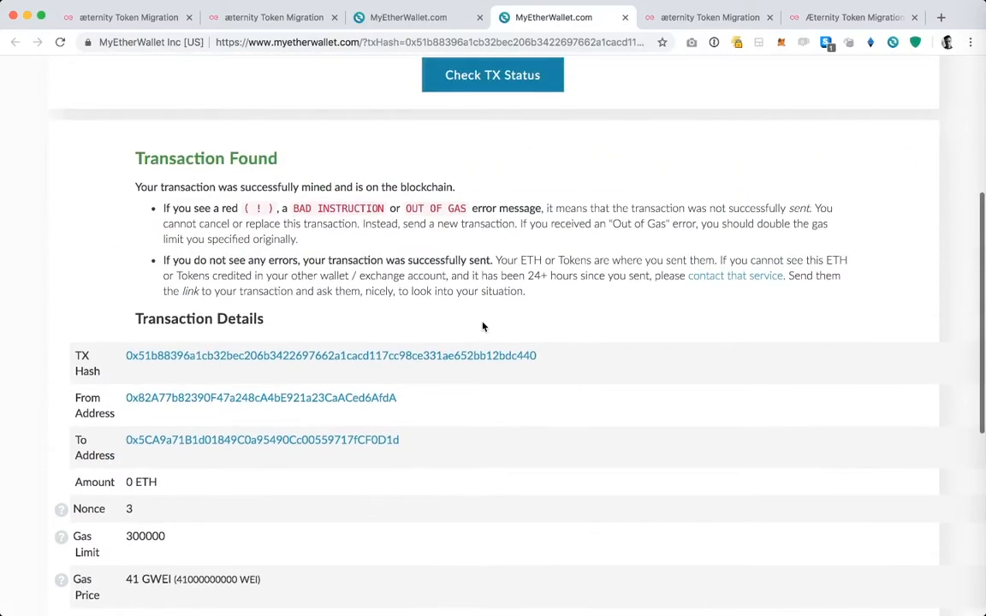
scroll(482, 326, "up", 2)
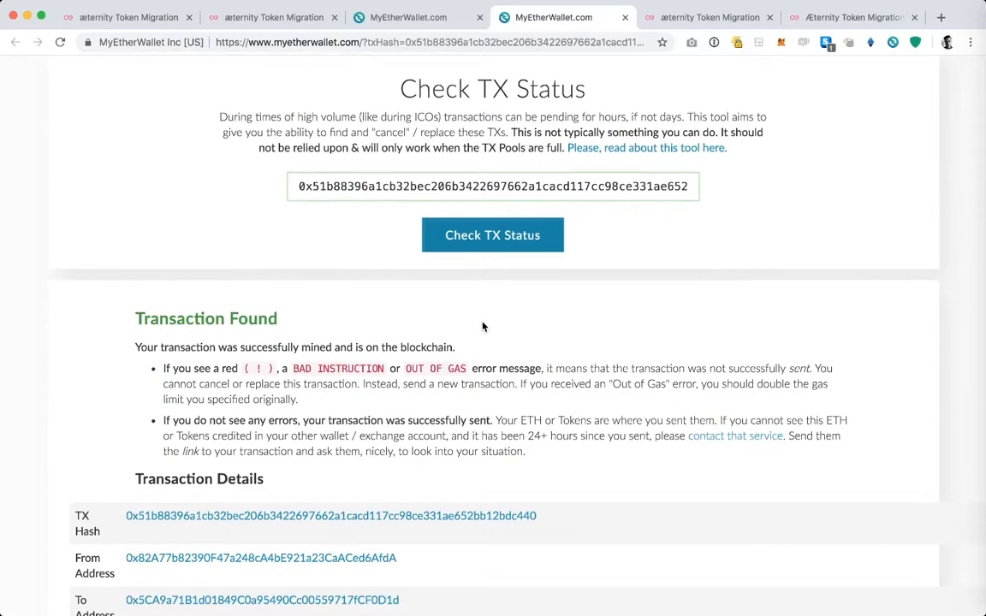
Step: Examine the mined transaction's details on the Check TX Status page, from its hash and addresses down to the Data field
scroll(482, 326, "down", 5)
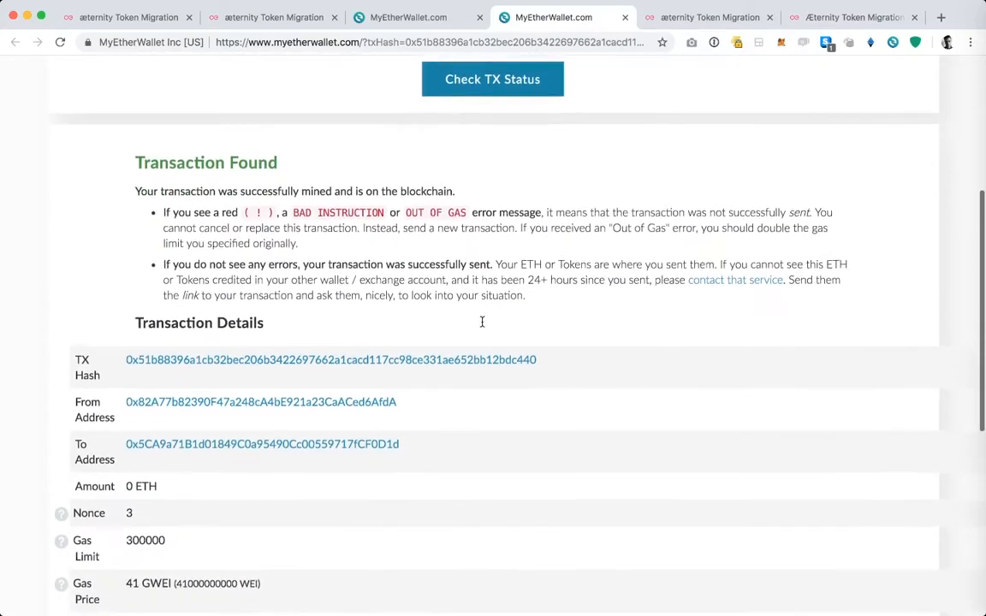
scroll(481, 326, "down", 5)
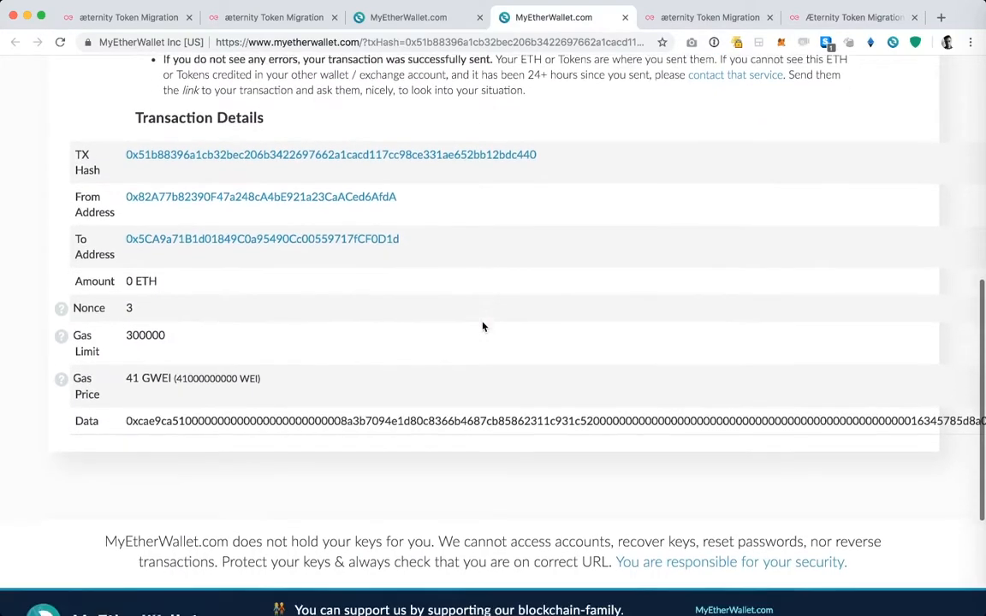
scroll(482, 326, "down", 3)
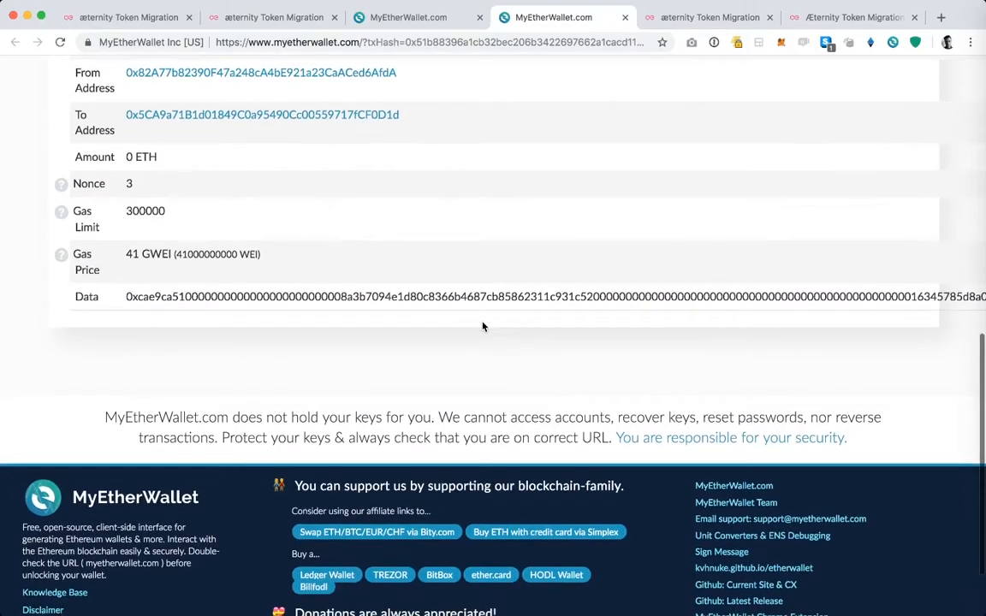
scroll(482, 326, "up", 20)
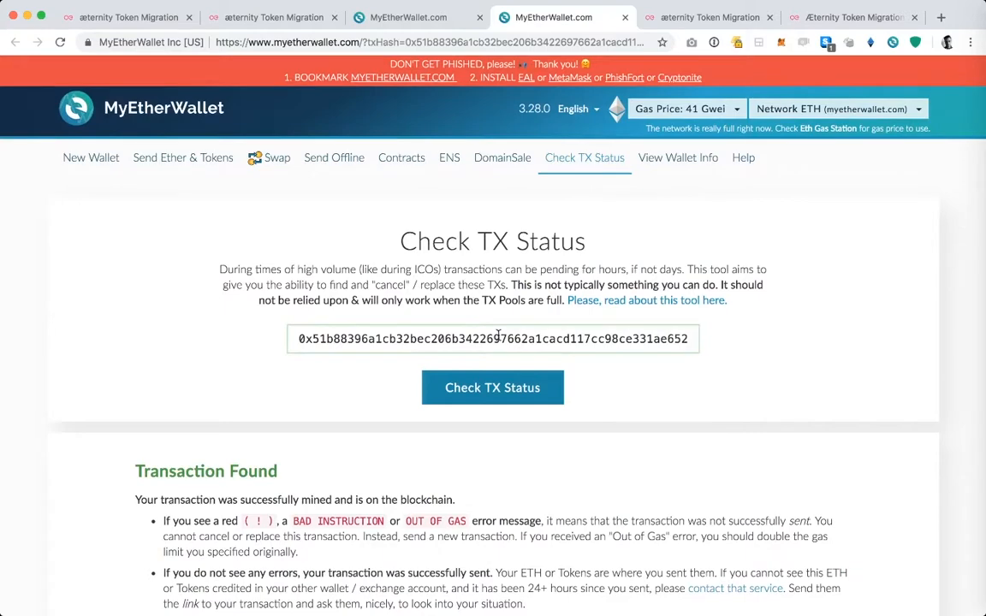
Step: Return to the migration page, dismiss the MyEtherWallet field instructions, and review the amount to migrate and the æternity account in use
left_click(288, 20)
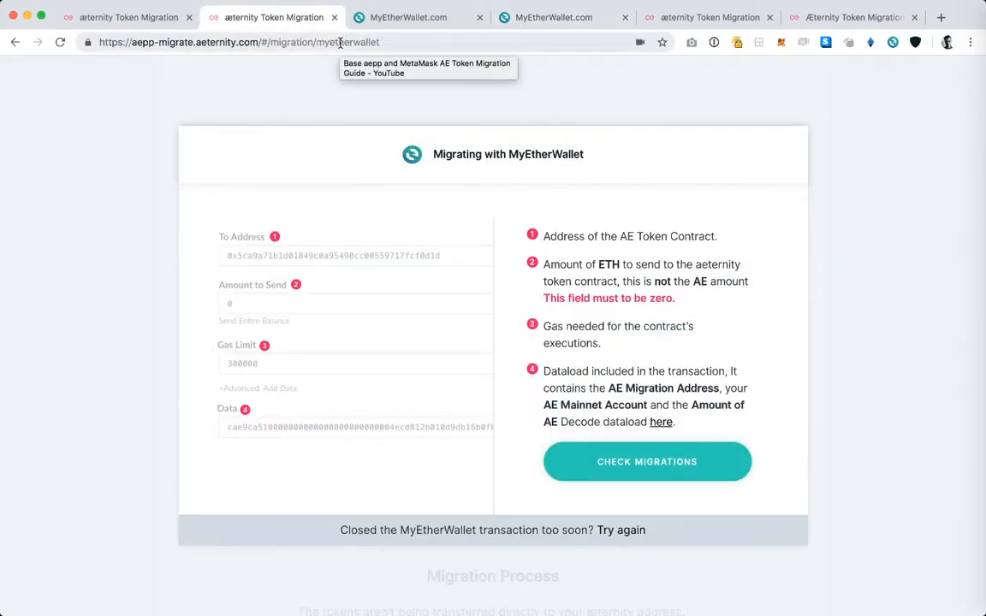
left_click(586, 78)
scroll(581, 186, "up", 4)
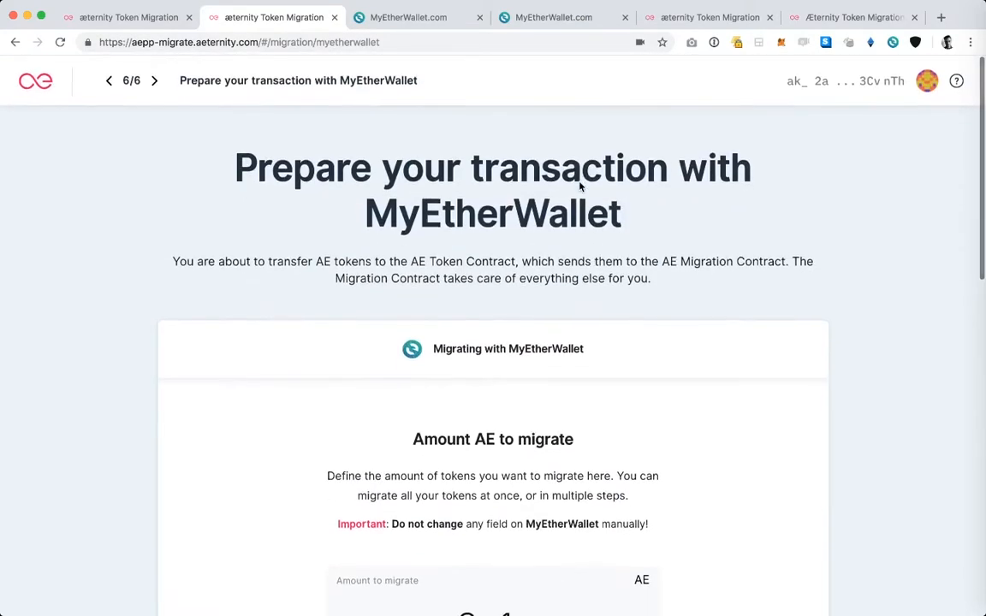
scroll(580, 189, "down", 10)
scroll(580, 187, "up", 5)
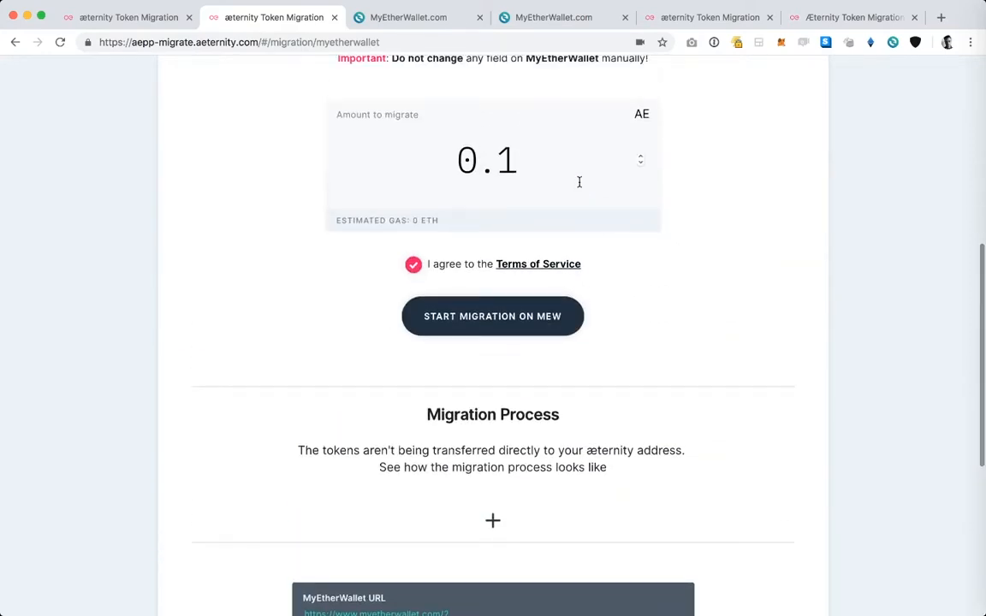
scroll(664, 275, "up", 2)
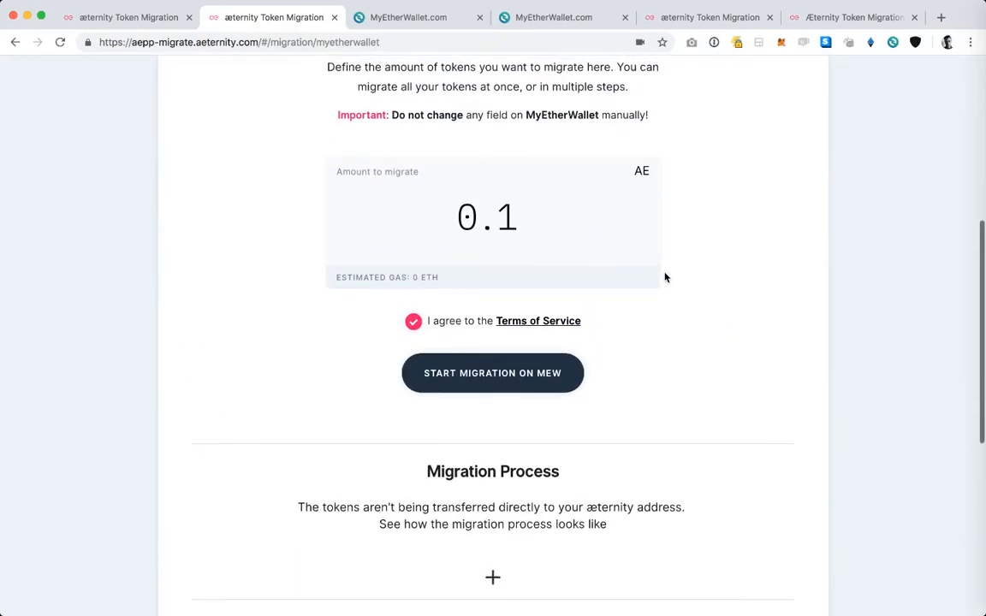
scroll(664, 278, "up", 7)
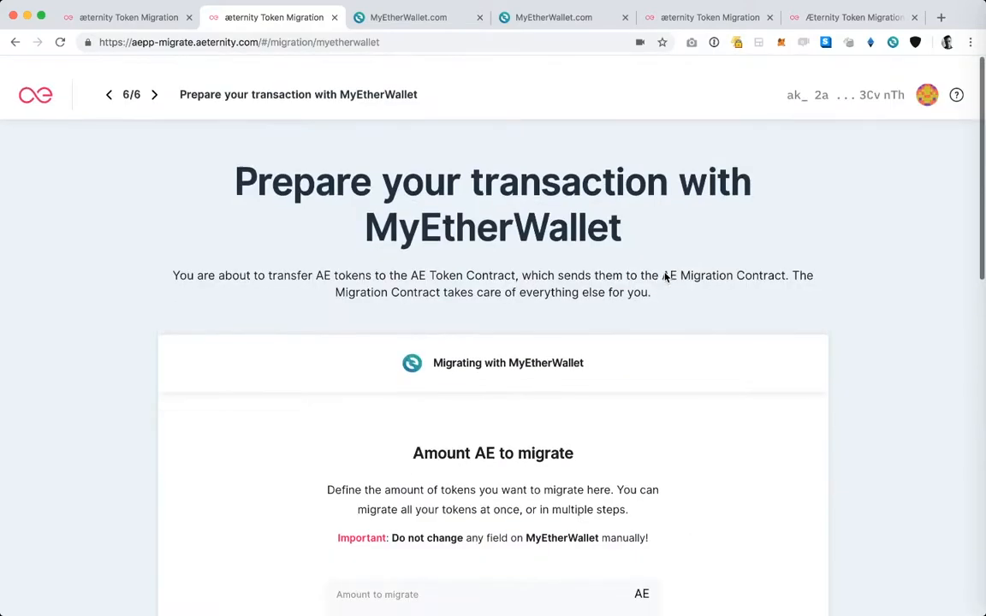
left_click(840, 84)
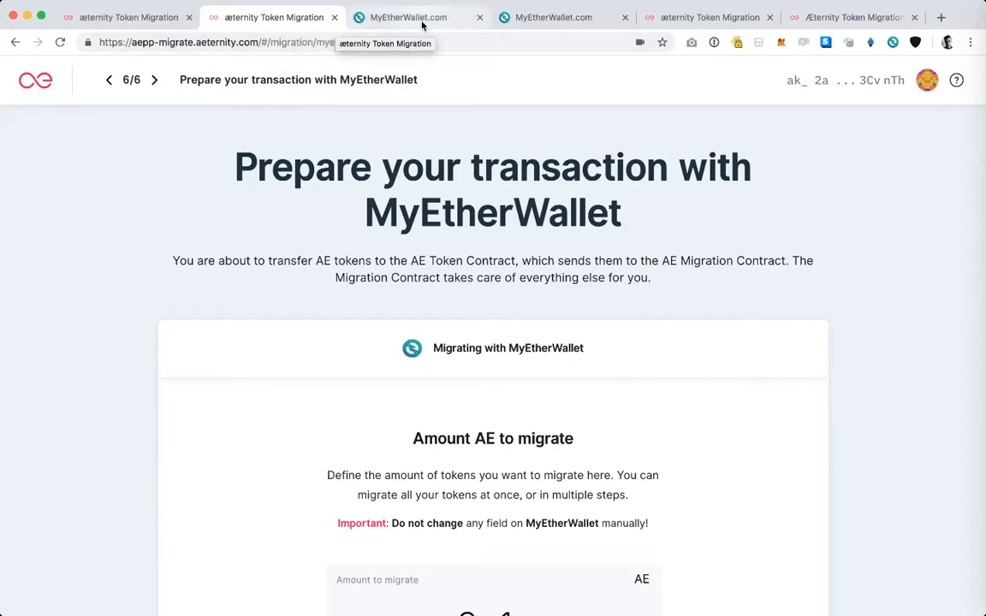
Step: On the æternity migration Statuspage, fill in the æternity address by scanning its code and check its migrations
left_click(710, 19)
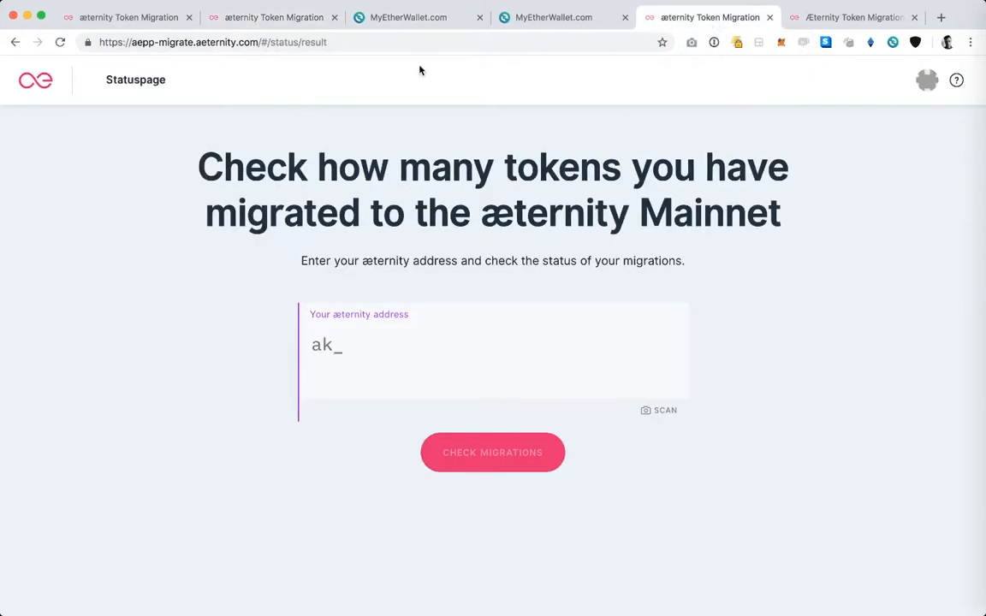
left_click(276, 43)
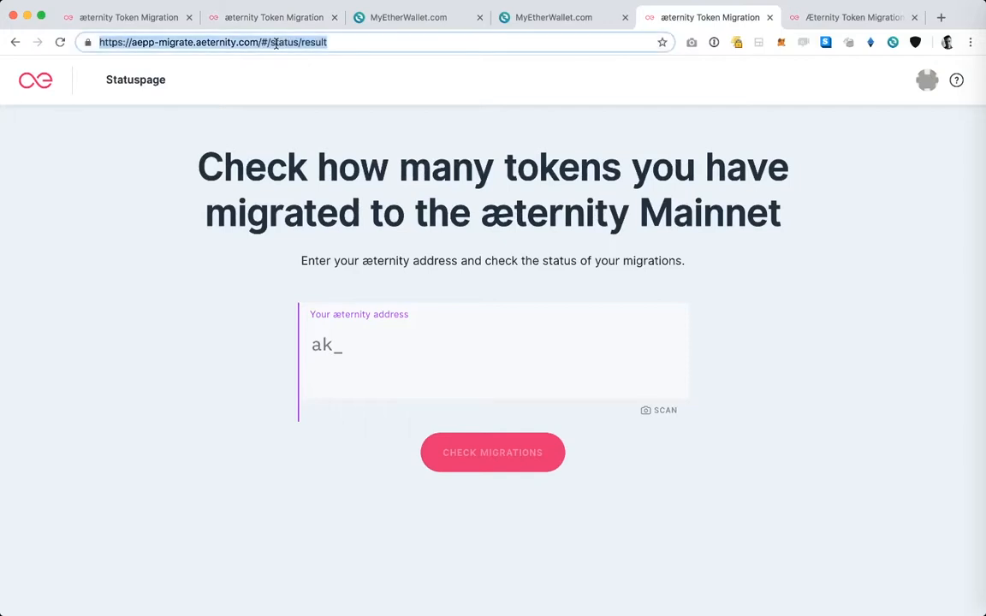
left_click(338, 48)
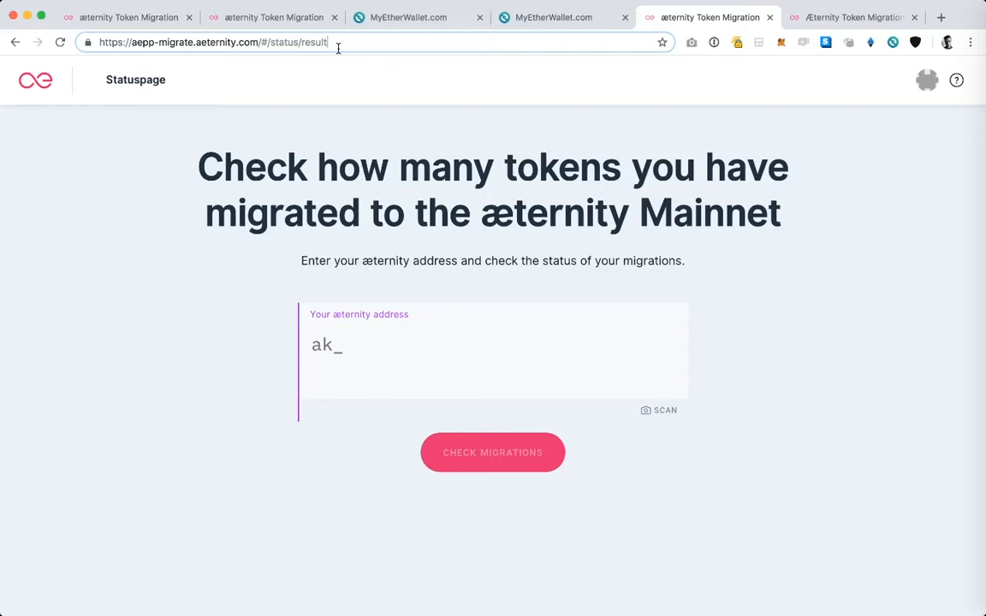
left_click(665, 414)
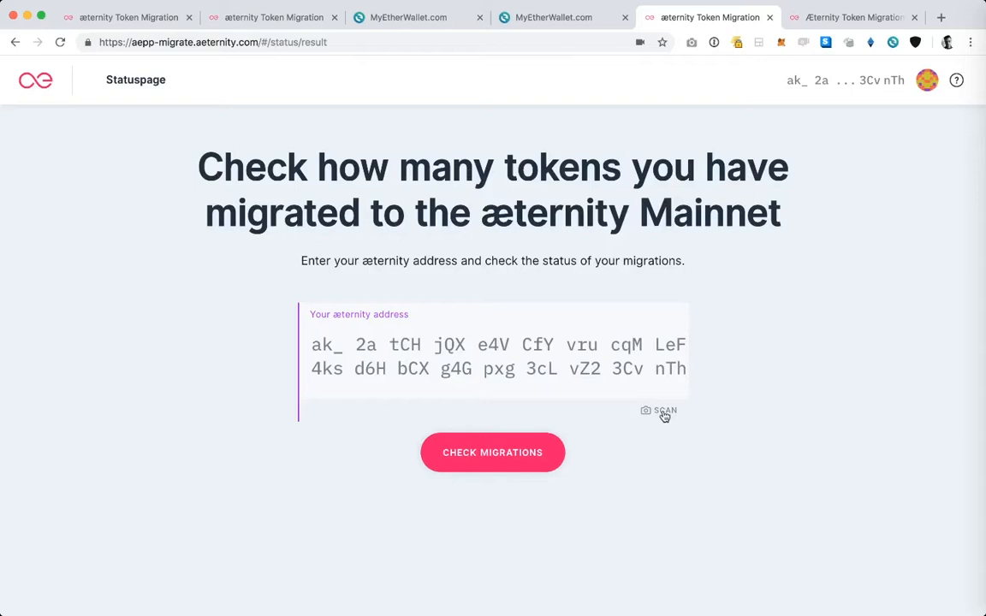
left_click(502, 457)
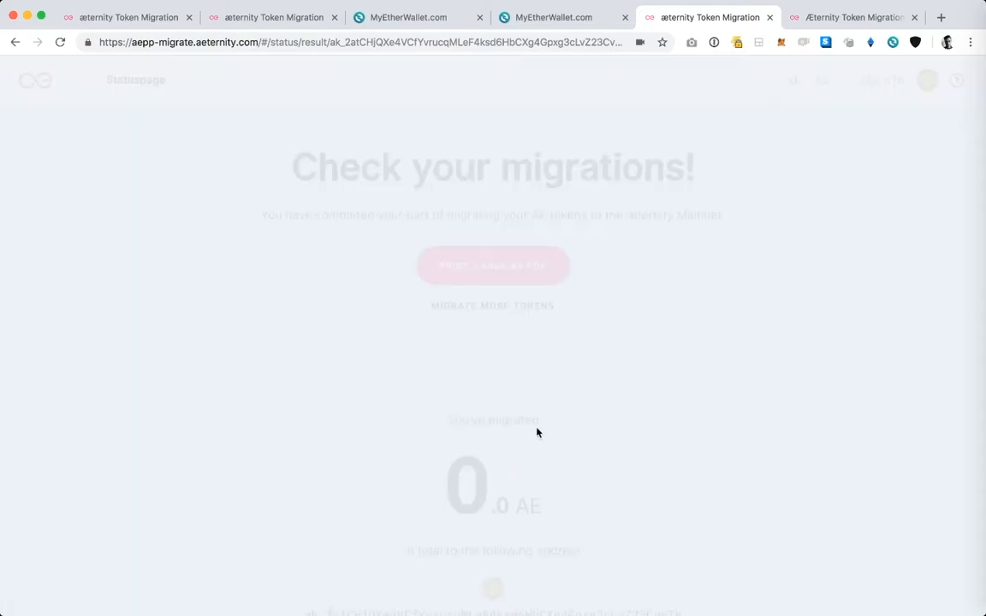
Step: Examine the migration result, including the total migrated AE, the receiving address, and the Phase 1 and Phase 0 entries
scroll(689, 310, "down", 1)
scroll(690, 310, "down", 2)
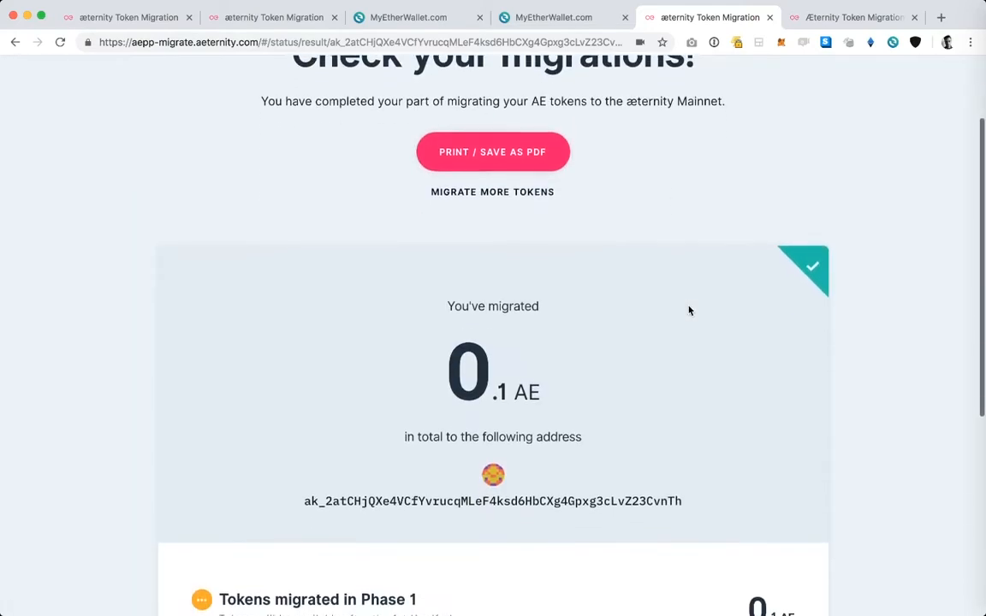
scroll(690, 311, "up", 3)
scroll(689, 310, "down", 2)
scroll(690, 310, "down", 3)
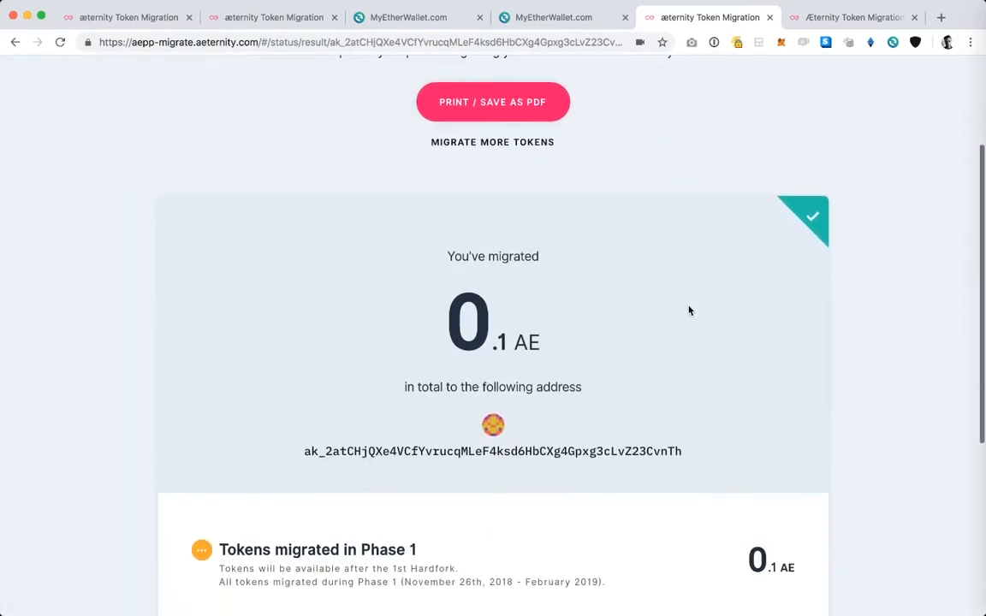
scroll(689, 310, "down", 1)
scroll(690, 311, "down", 1)
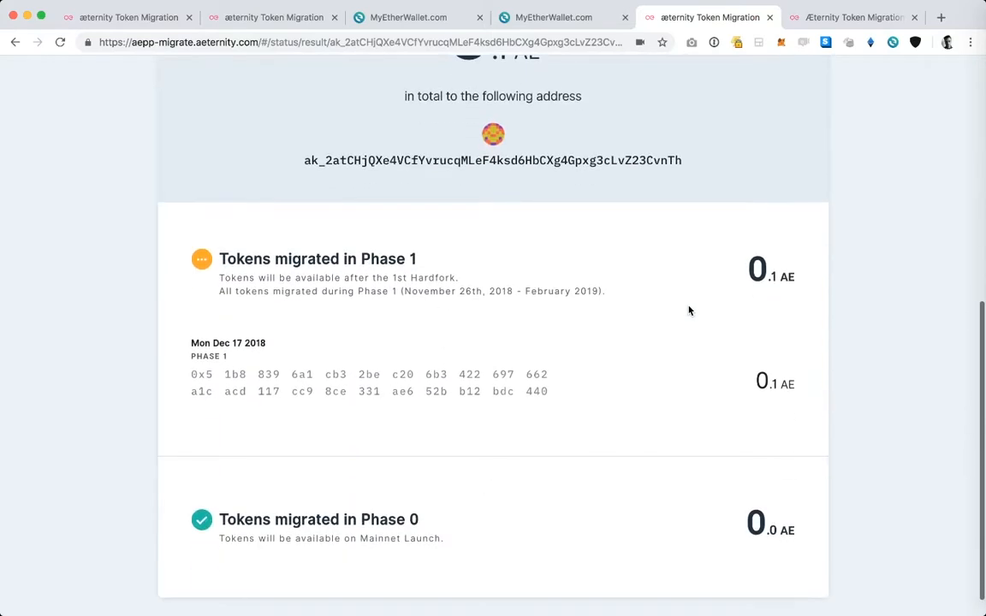
scroll(690, 311, "up", 1)
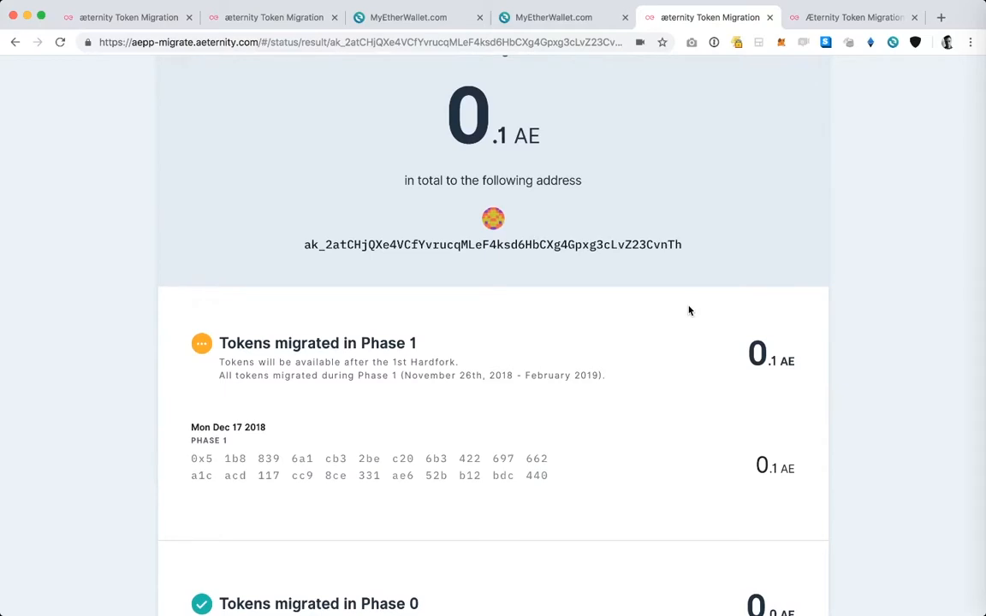
scroll(690, 311, "down", 2)
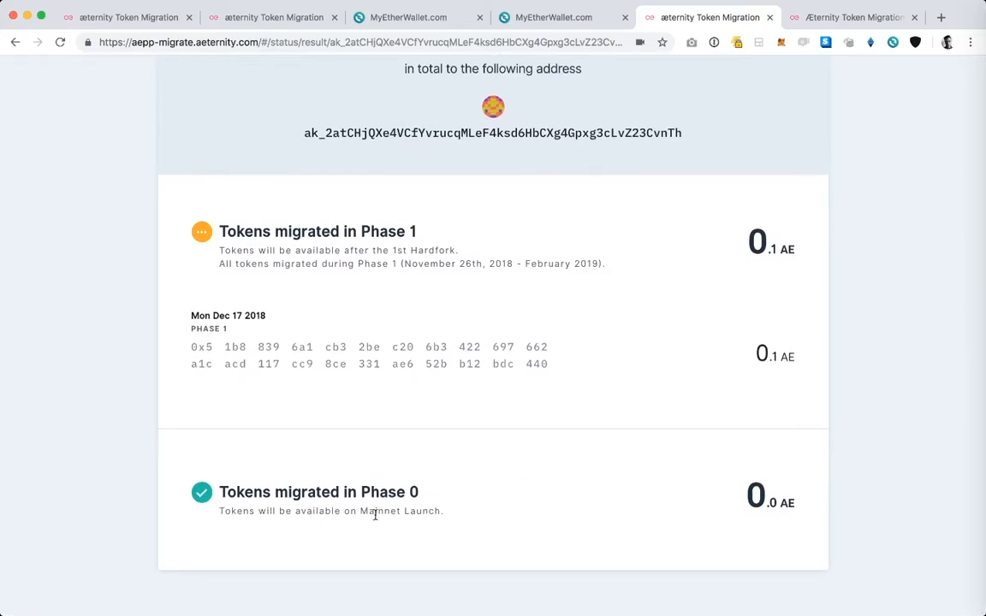
scroll(412, 507, "up", 5)
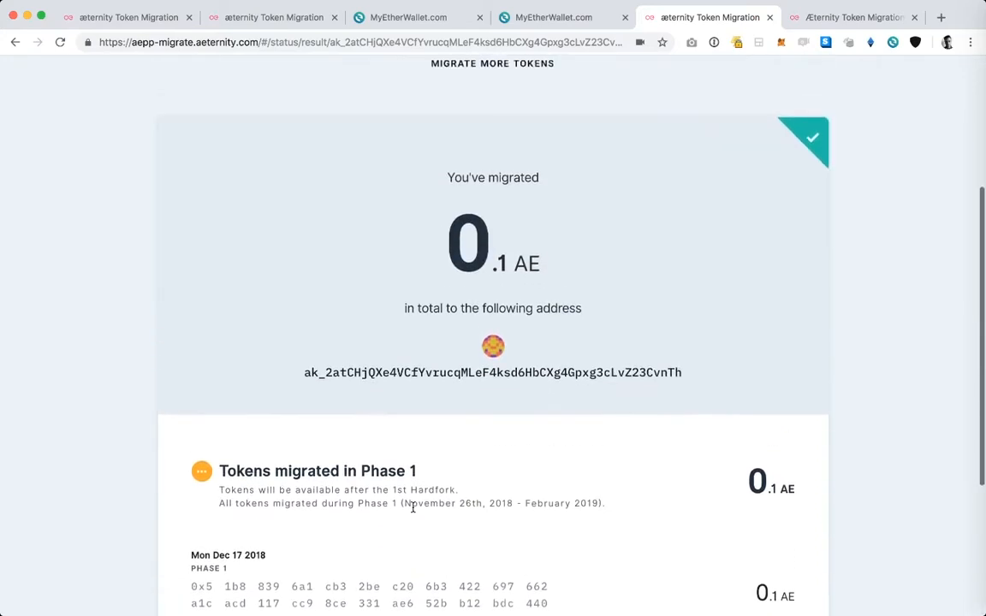
Step: Preview the printable version of the migration result and close it without printing
scroll(412, 508, "up", 3)
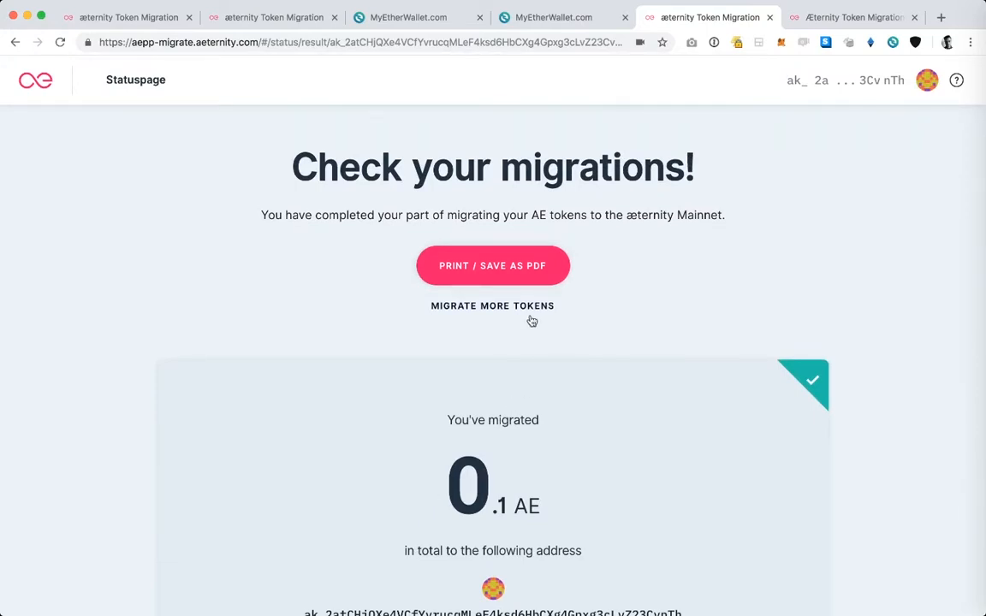
left_click(499, 276)
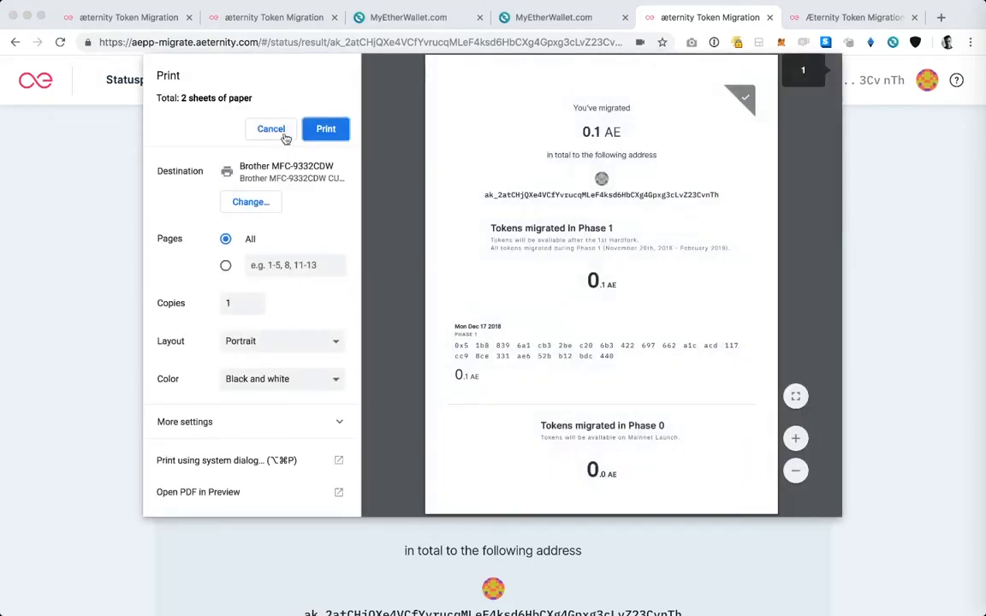
left_click(276, 128)
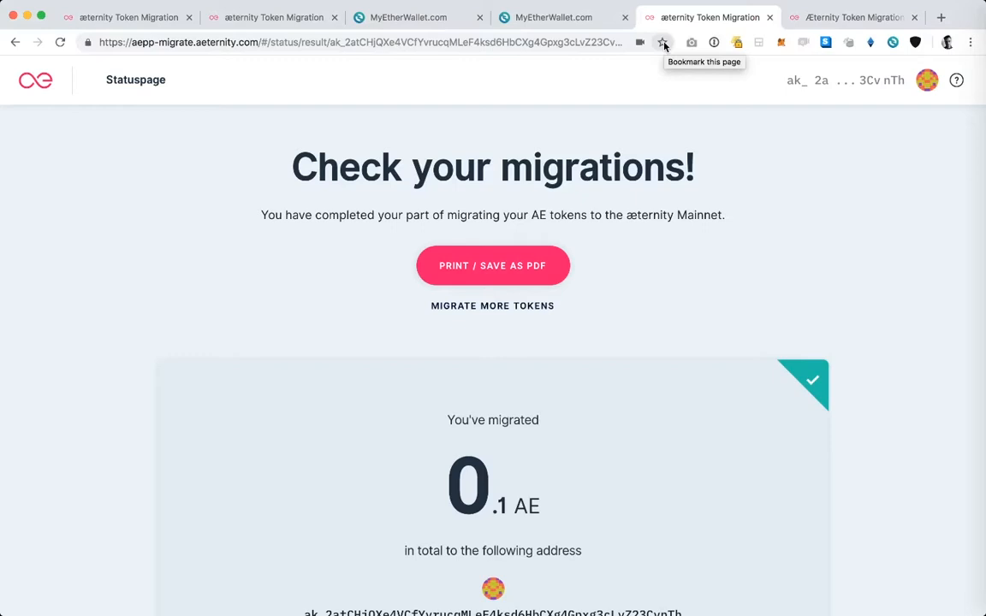
left_click(383, 47)
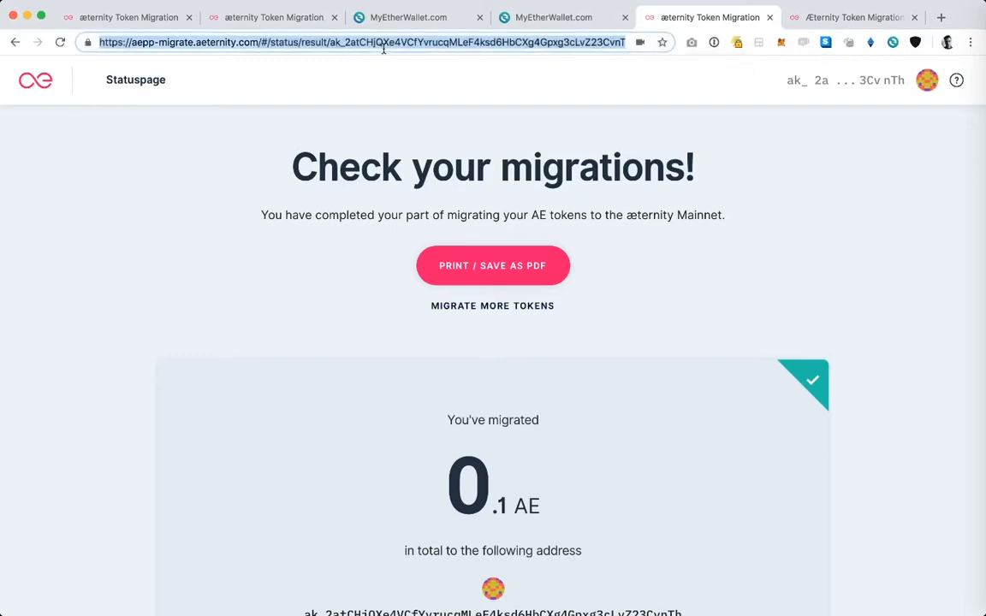
left_click(343, 42)
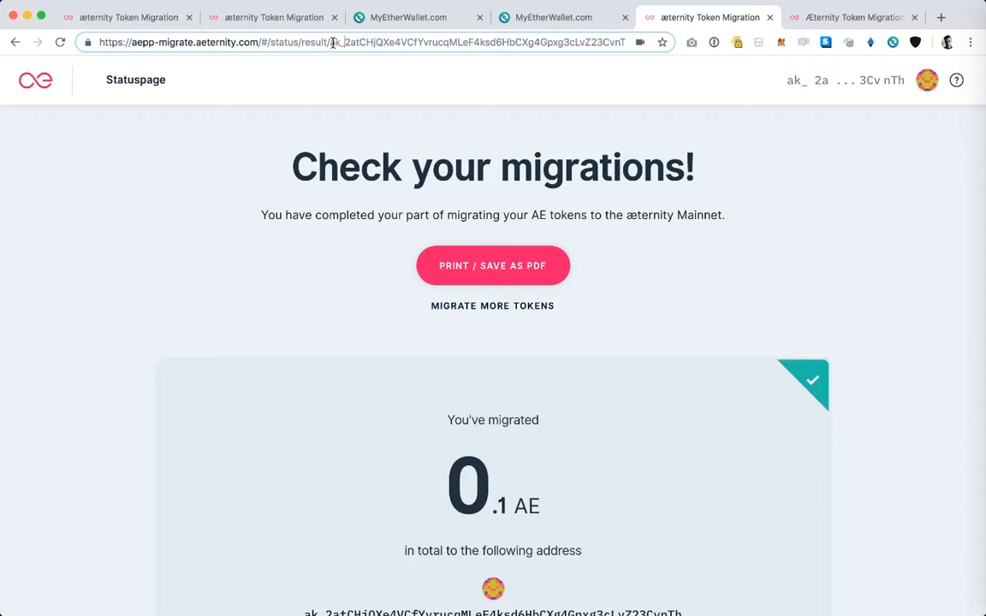
left_click_drag(332, 42, 385, 233)
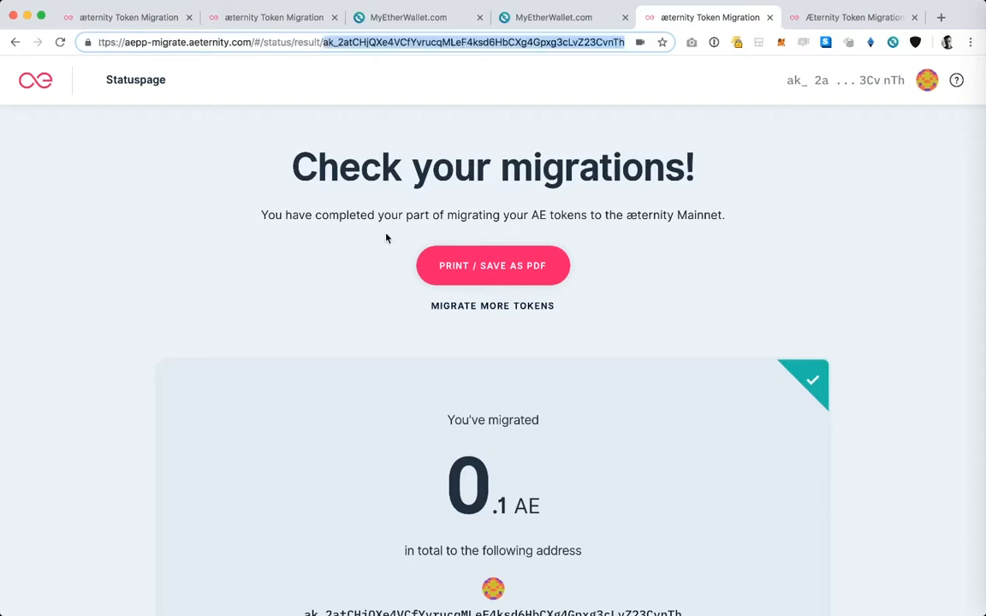
key("BackSpace")
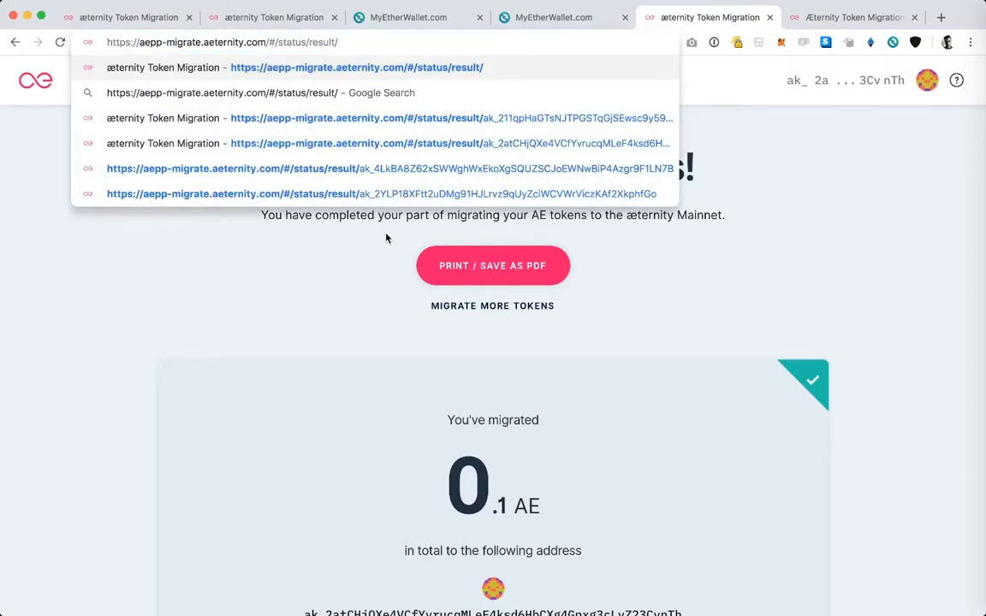
key("Return")
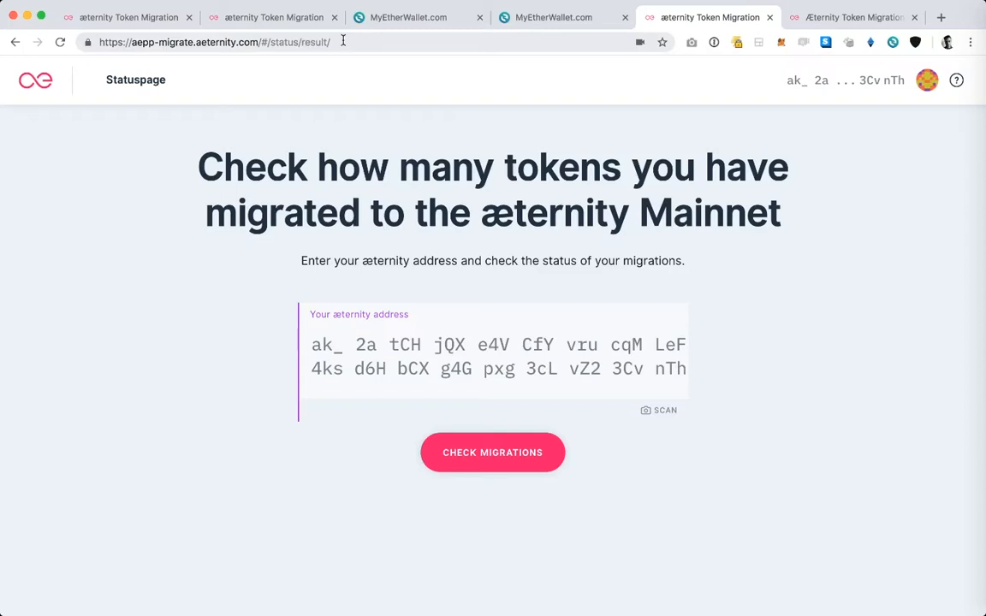
left_click_drag(342, 41, 65, 42)
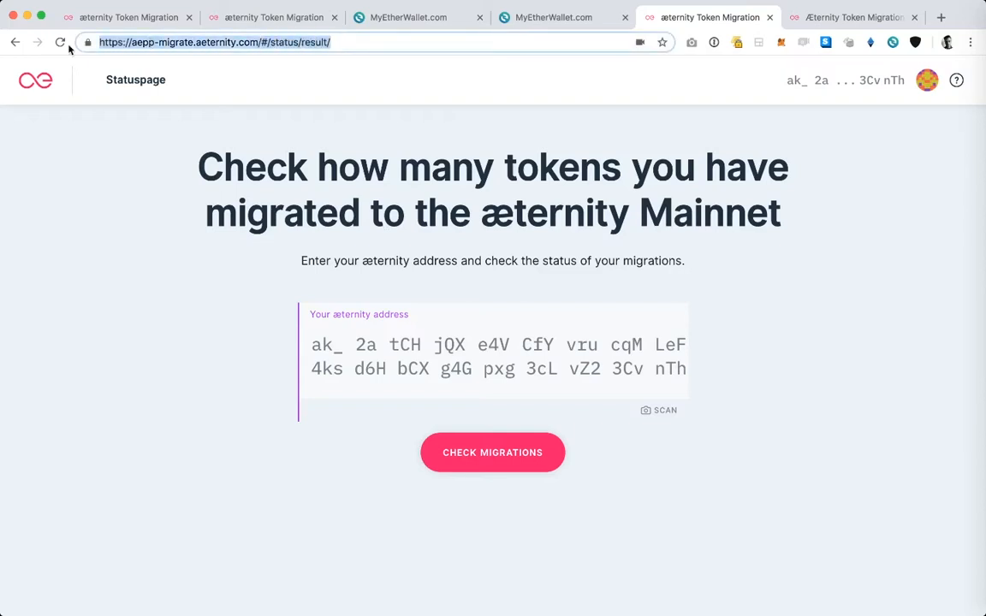
left_click(154, 137)
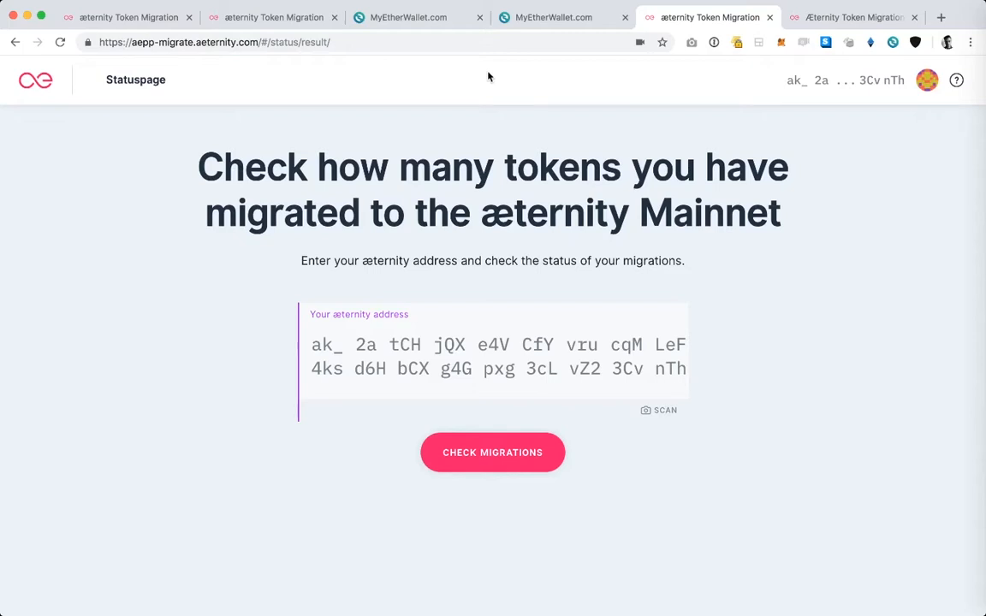
Step: Switch to the MyEtherWallet page with the broadcast transaction and copy the complete contents of its Data field
left_click(433, 18)
scroll(424, 154, "up", 4)
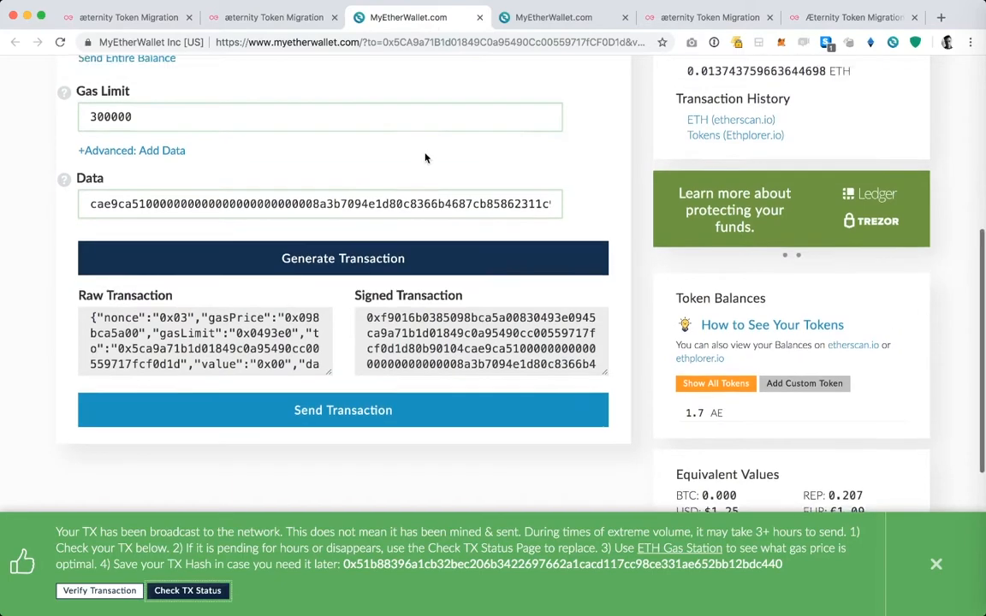
scroll(425, 157, "up", 2)
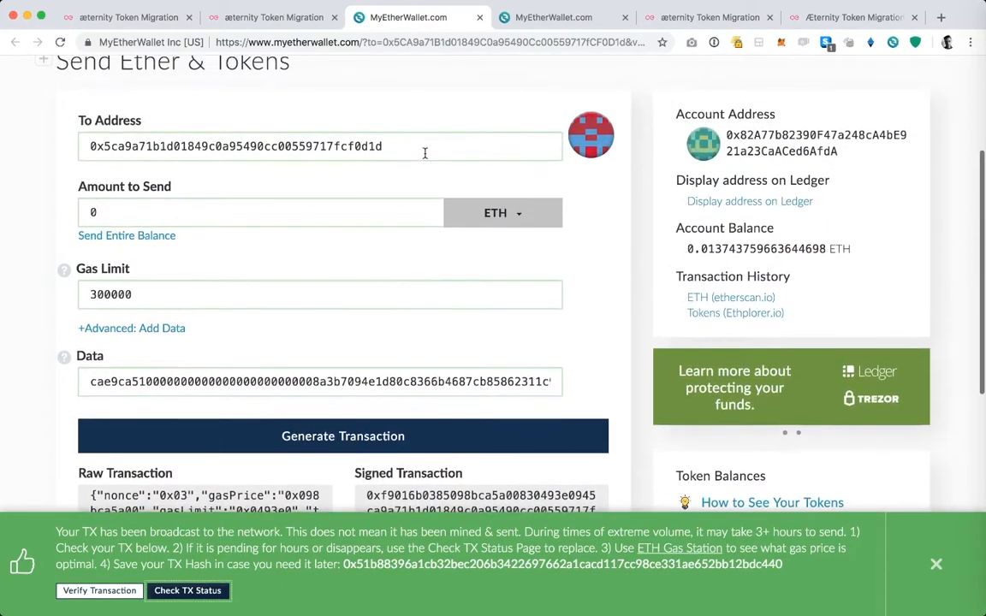
triple_click(393, 380)
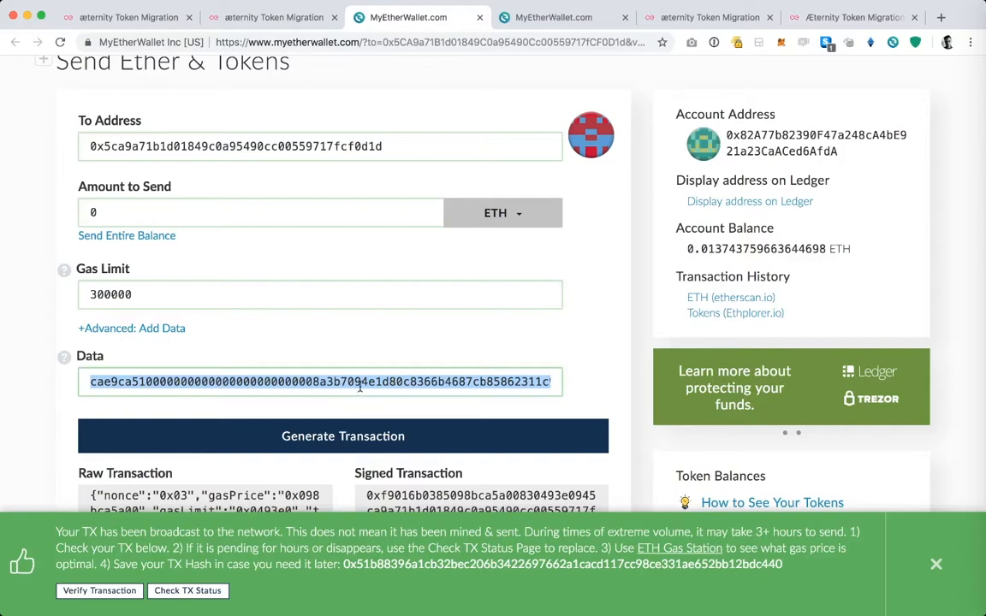
Step: Switch to the payload checker at verify-data.aeternity.com and paste the copied transaction data as the payload
left_click(812, 18)
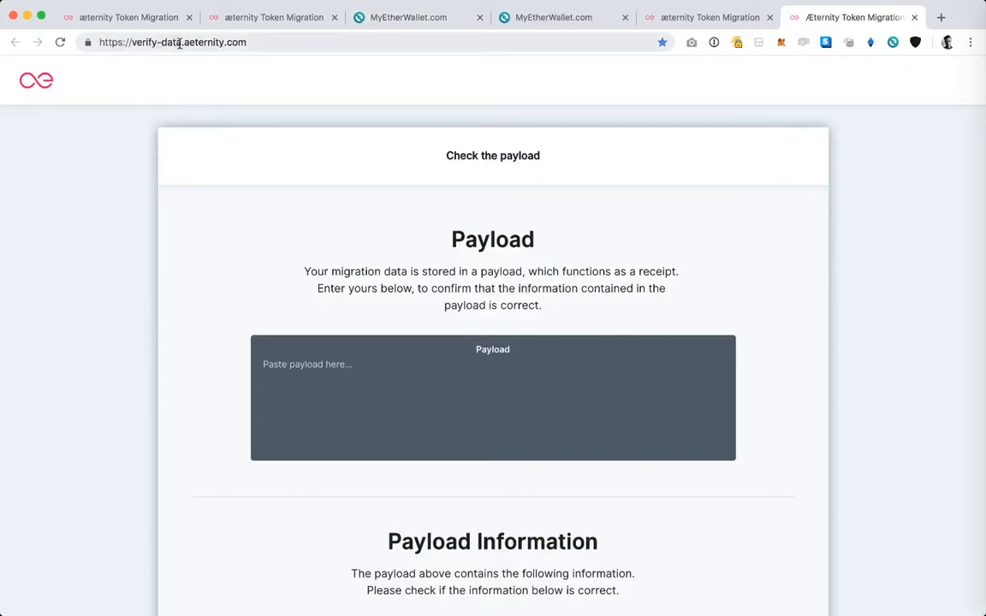
left_click(326, 373)
key("super+v")
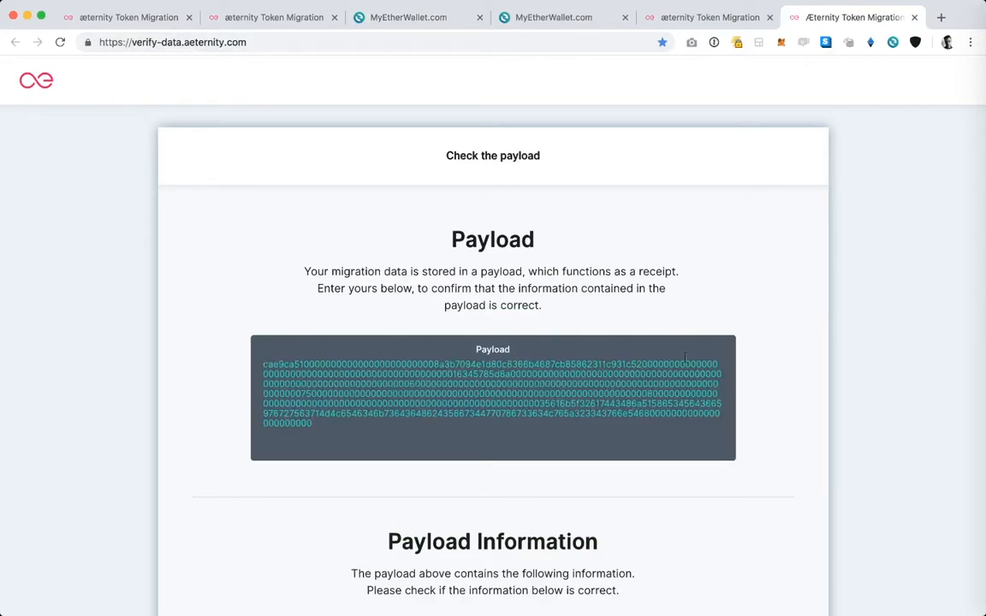
Step: Examine the Payload Information, including the amount to be migrated, token call function, AE migration contract and AE Mainnet address
scroll(845, 308, "down", 3)
scroll(844, 309, "down", 5)
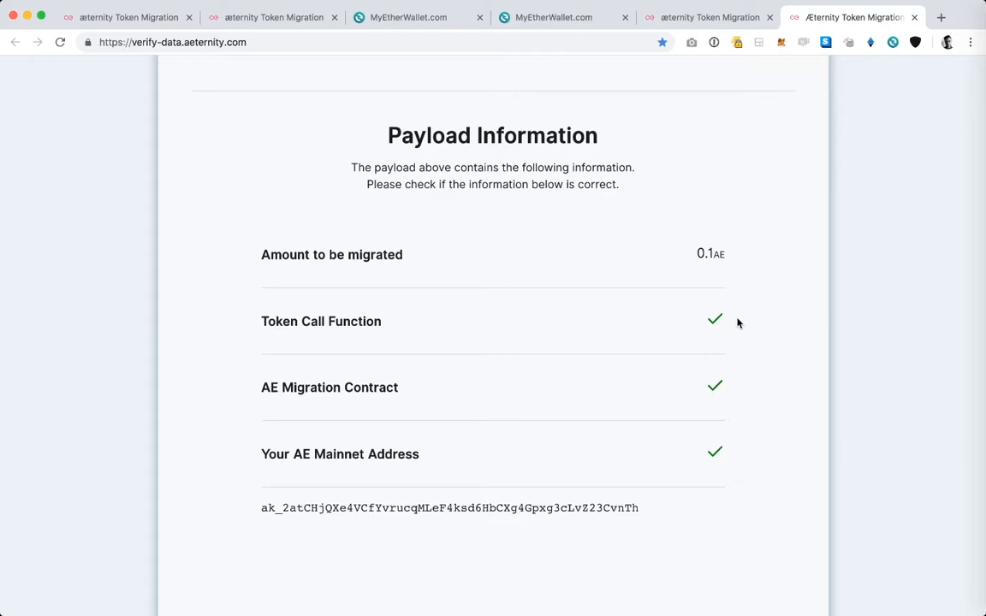
scroll(738, 322, "down", 2)
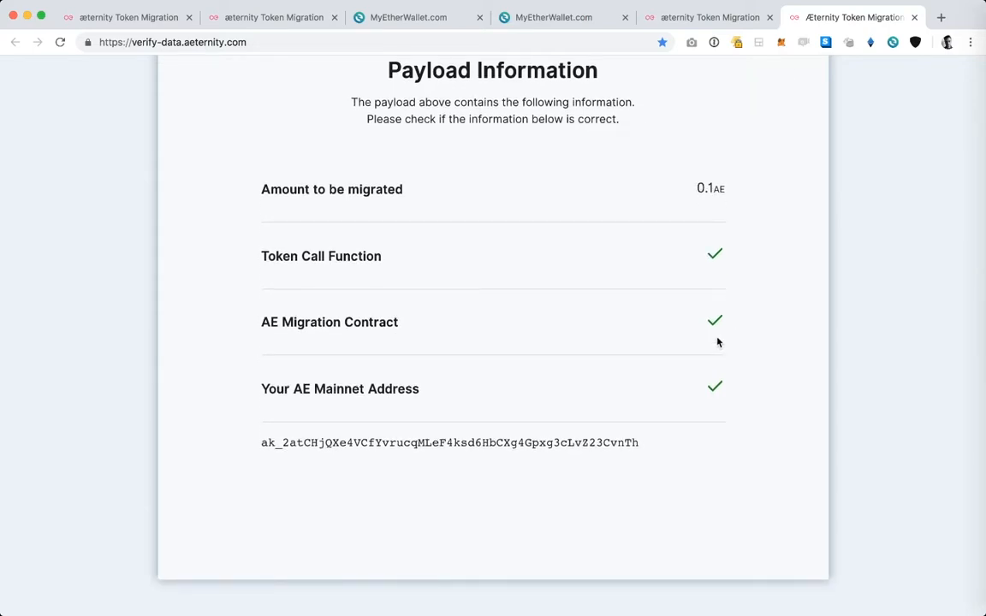
scroll(717, 342, "down", 1)
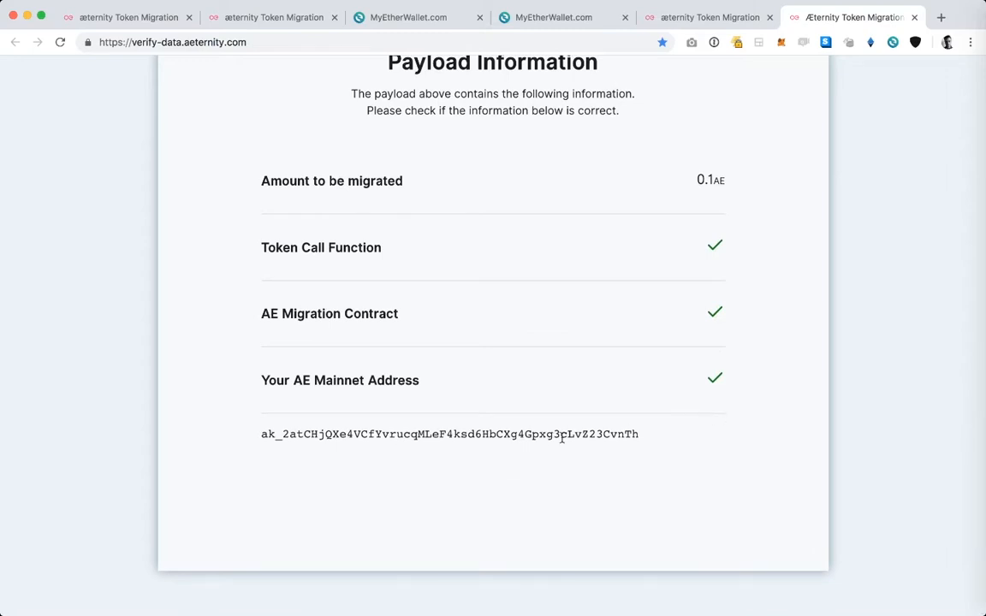
scroll(562, 436, "up", 5)
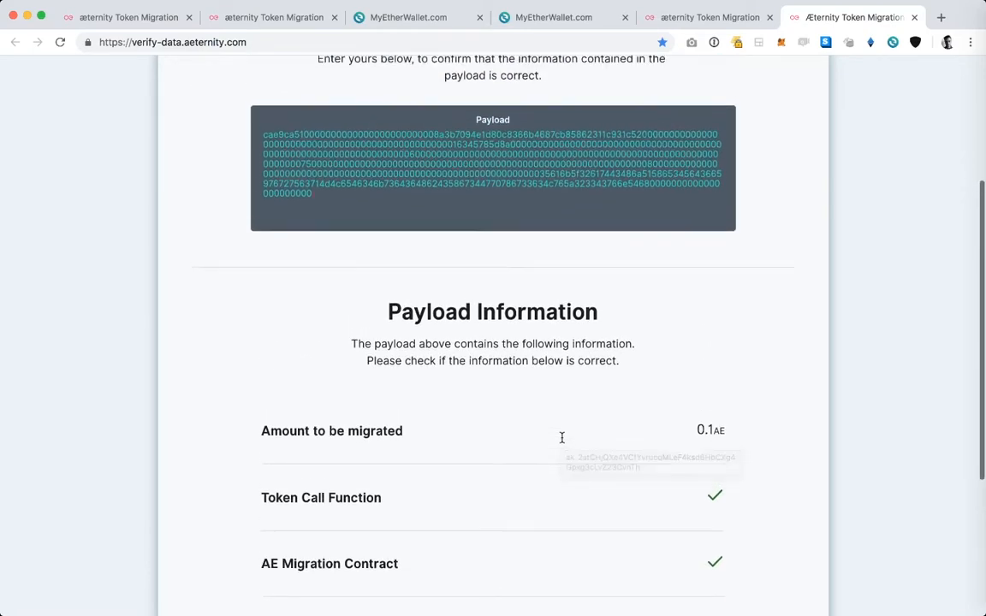
scroll(788, 447, "down", 2)
scroll(789, 447, "up", 5)
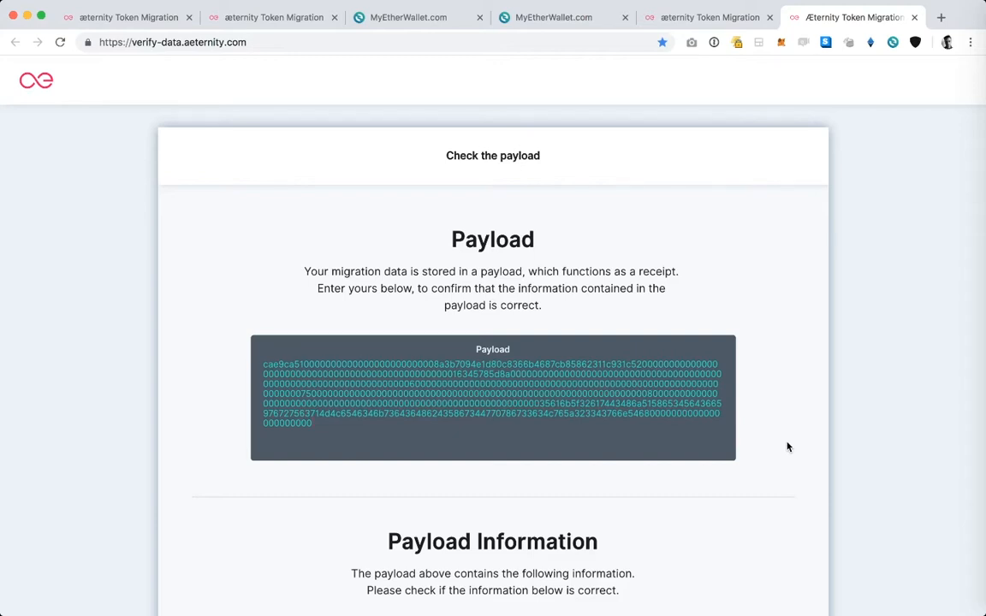
scroll(788, 447, "down", 10)
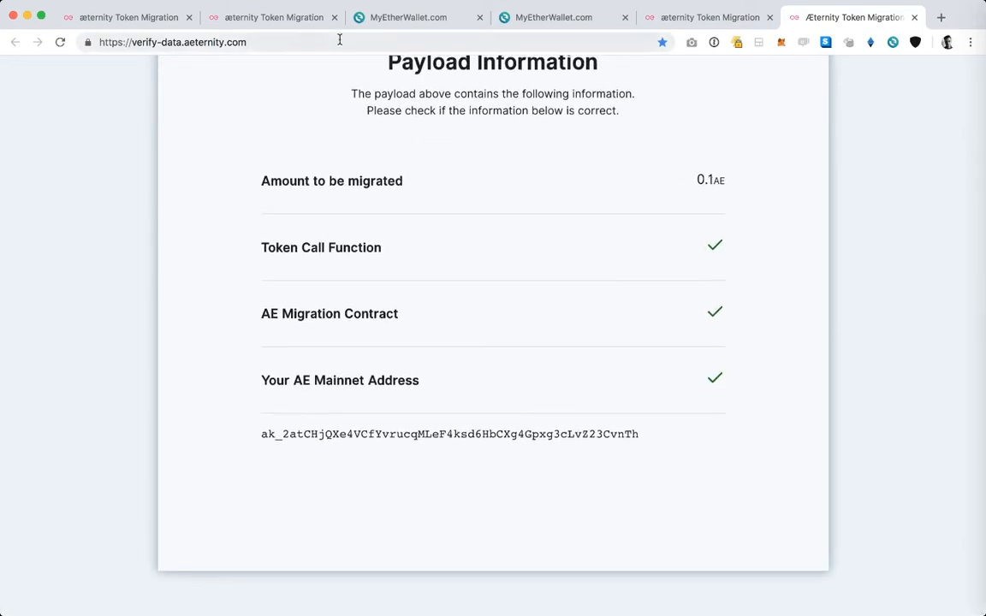
Step: Return to the migrate.aeternity.com start page with the footer link to the forum
left_click(293, 22)
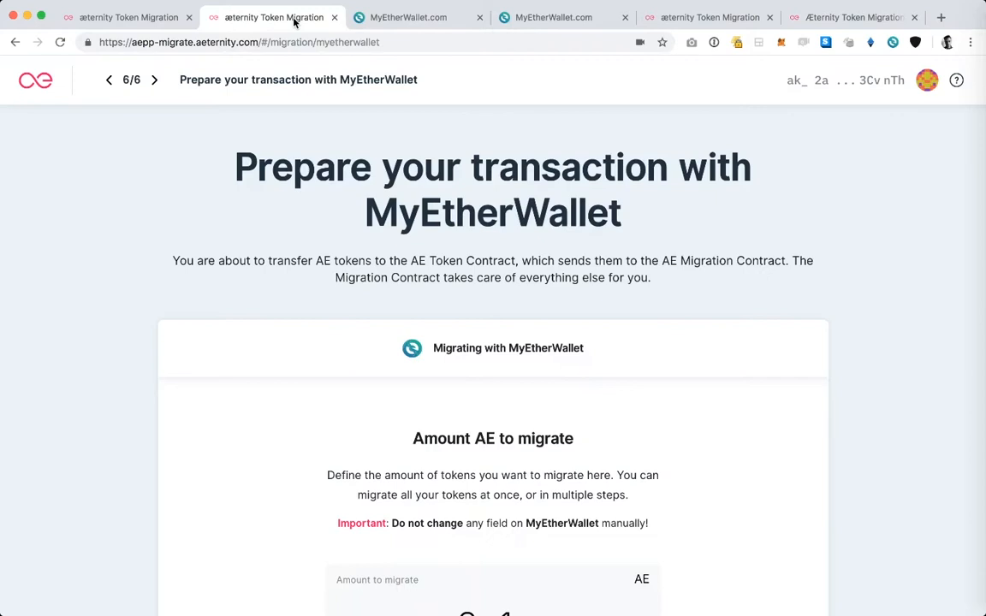
left_click(139, 17)
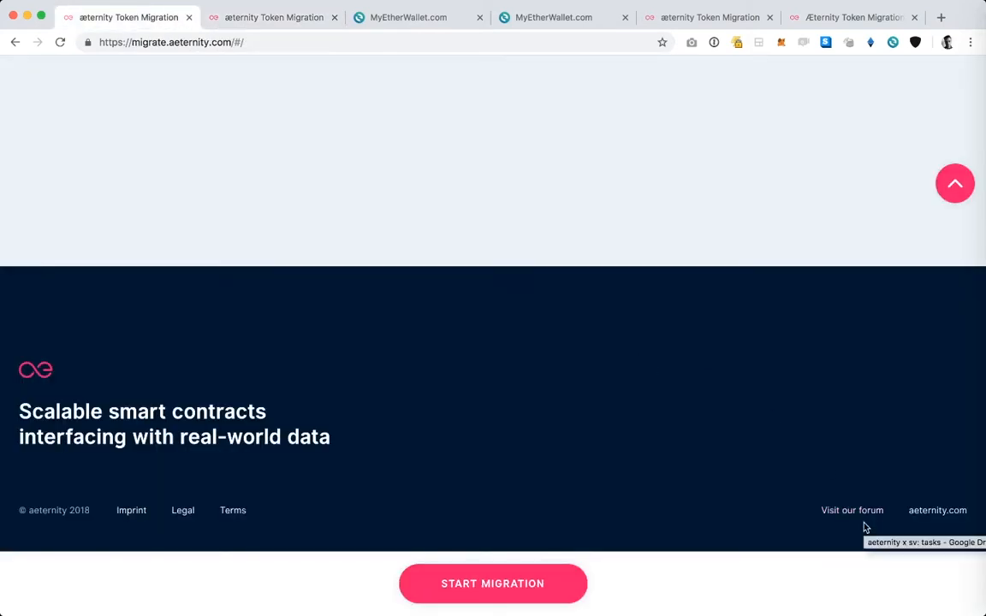